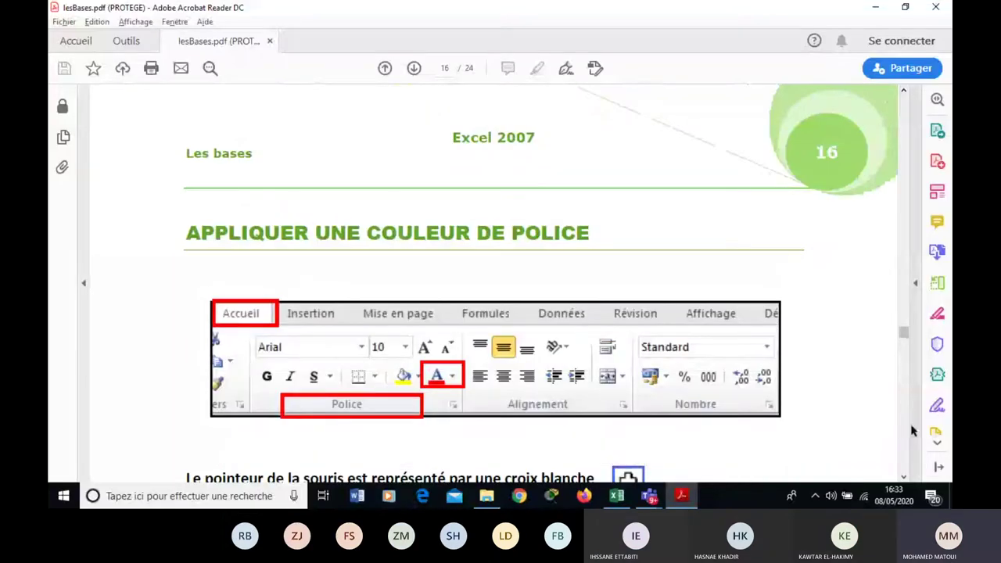
# Step: Scroll the lesBases.pdf guide to bring the numbered exercise steps into view
pyautogui.click(904, 476)
pyautogui.click(903, 477)
pyautogui.click(904, 477)
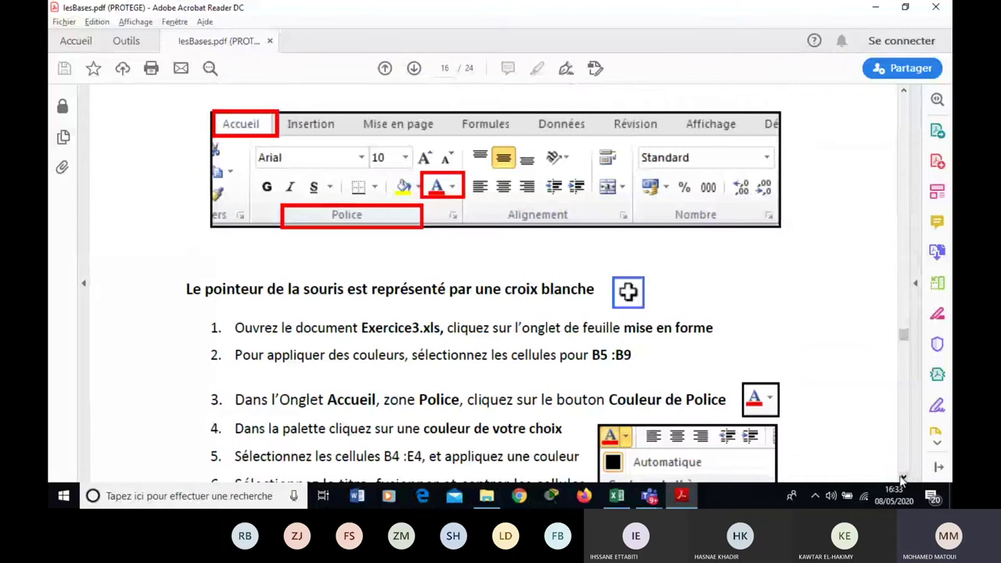
# Step: Close exercice2.xlsx in Excel without saving, then bring up the chap1 folder
pyautogui.click(618, 496)
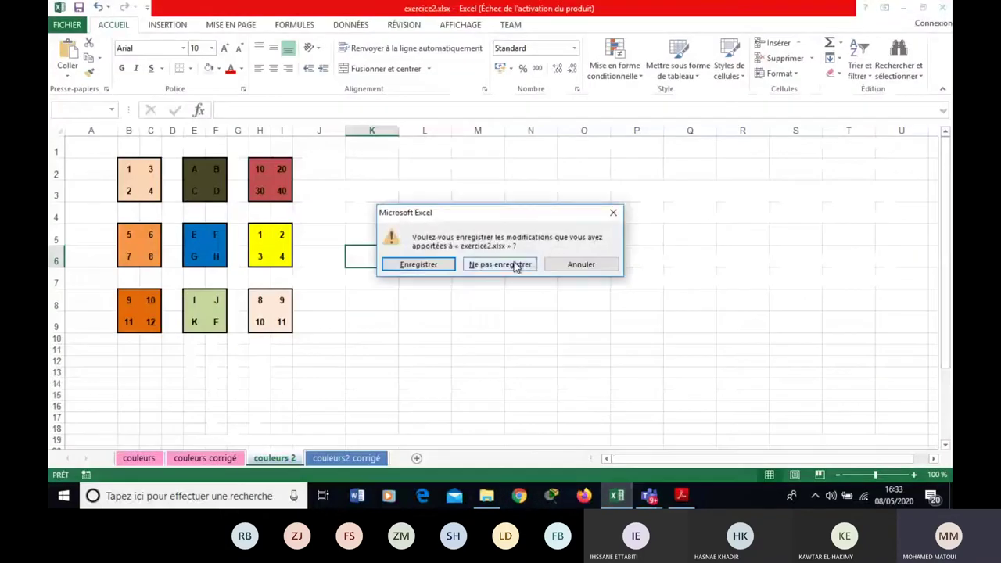
pyautogui.click(516, 265)
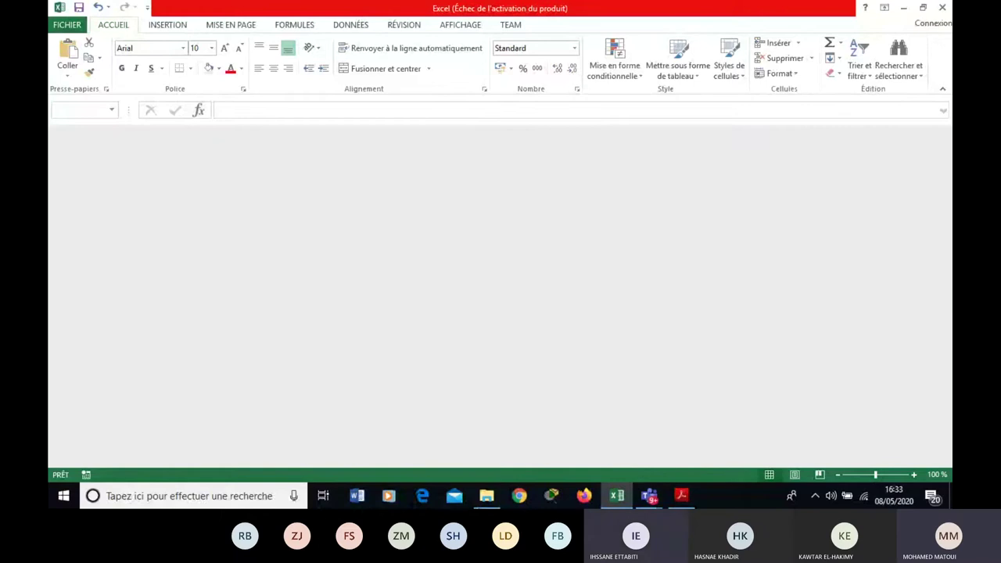
pyautogui.click(285, 170)
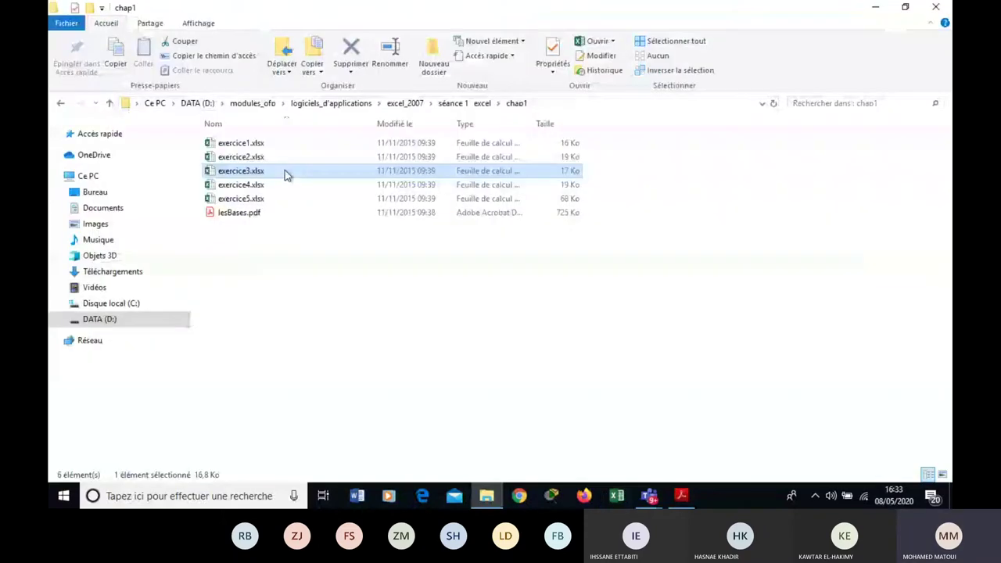
# Step: Launch exercice3.xlsx from chap1 and return to the PDF instructions while it loads
pyautogui.doubleClick(285, 171)
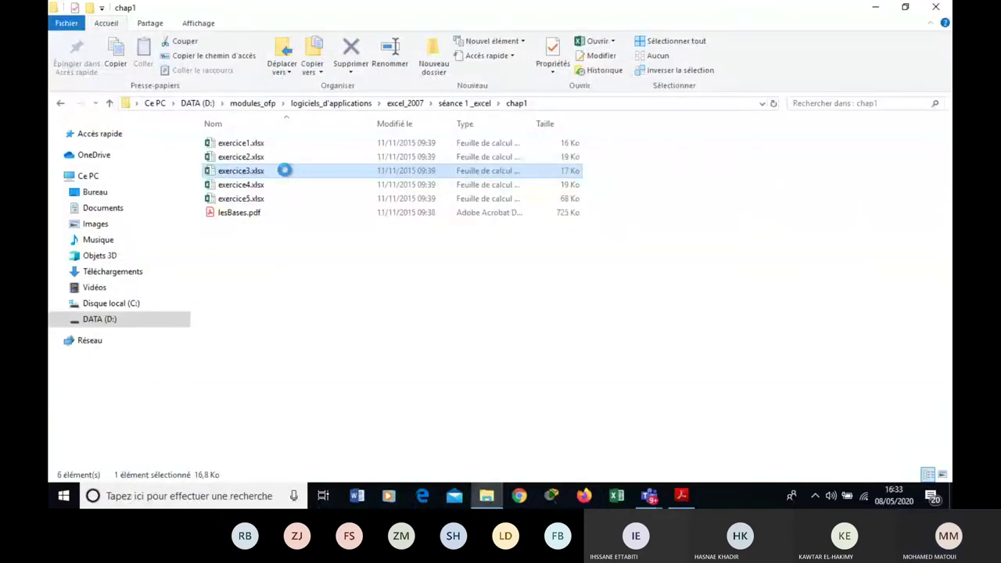
pyautogui.click(682, 495)
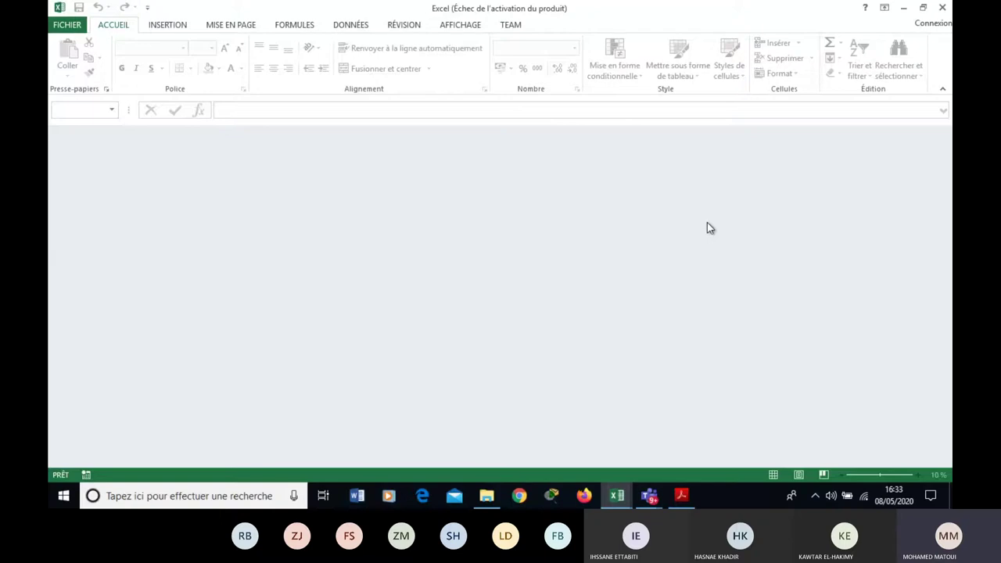
pyautogui.hotkey('alt', 'Tab')
pyautogui.hotkey('ctrl', '0')
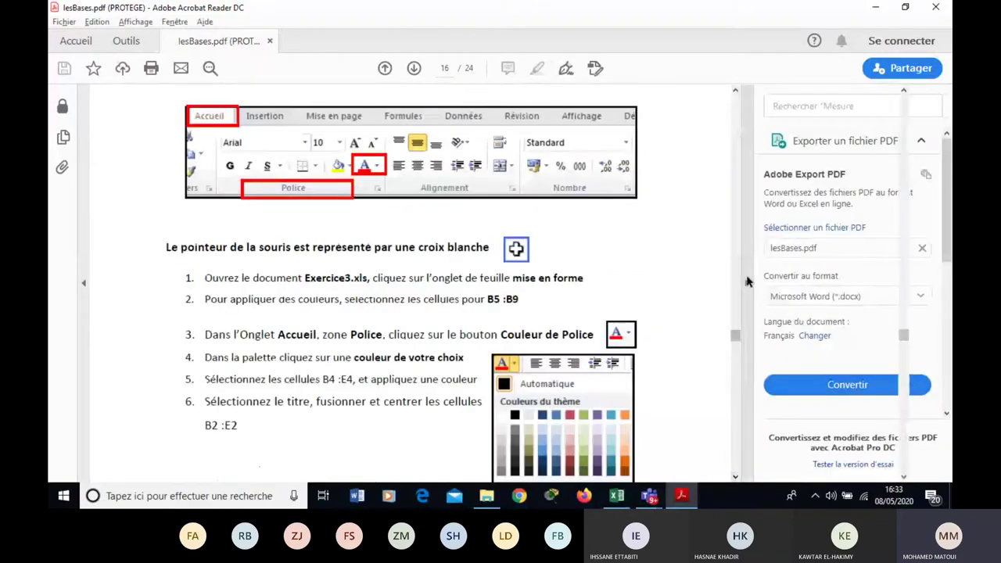
pyautogui.hotkey('alt', 'Tab')
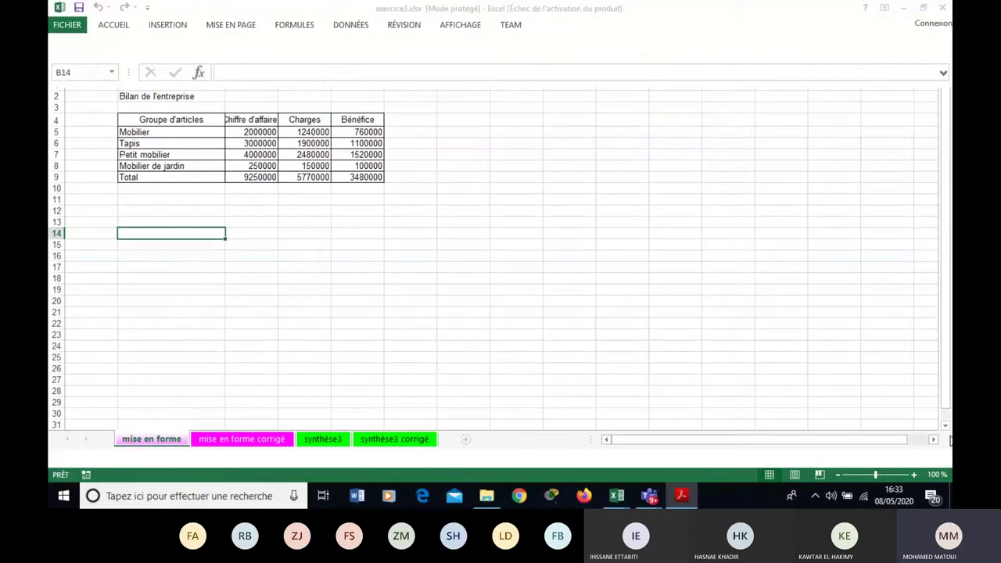
pyautogui.hotkey('ctrl', 'w')
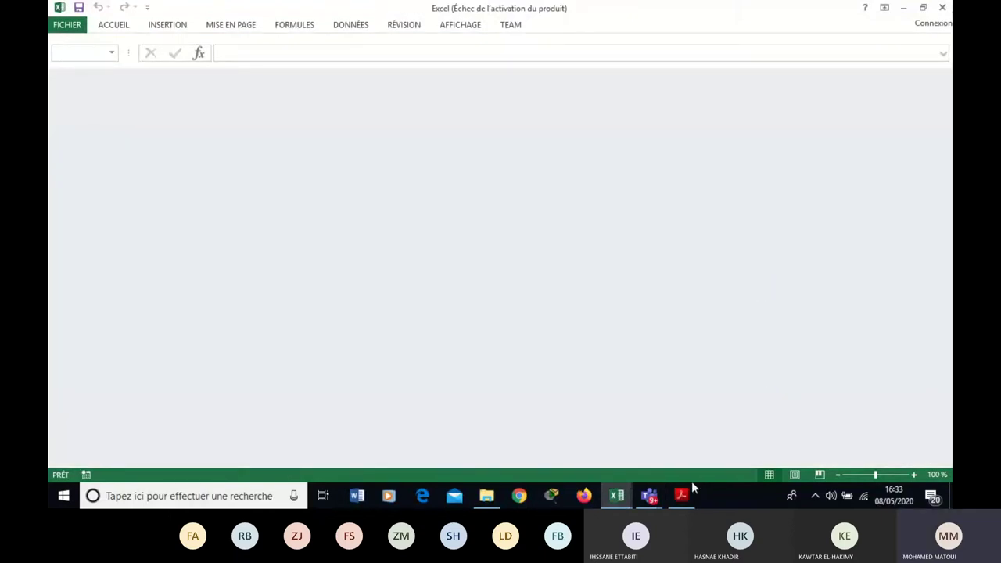
pyautogui.click(691, 483)
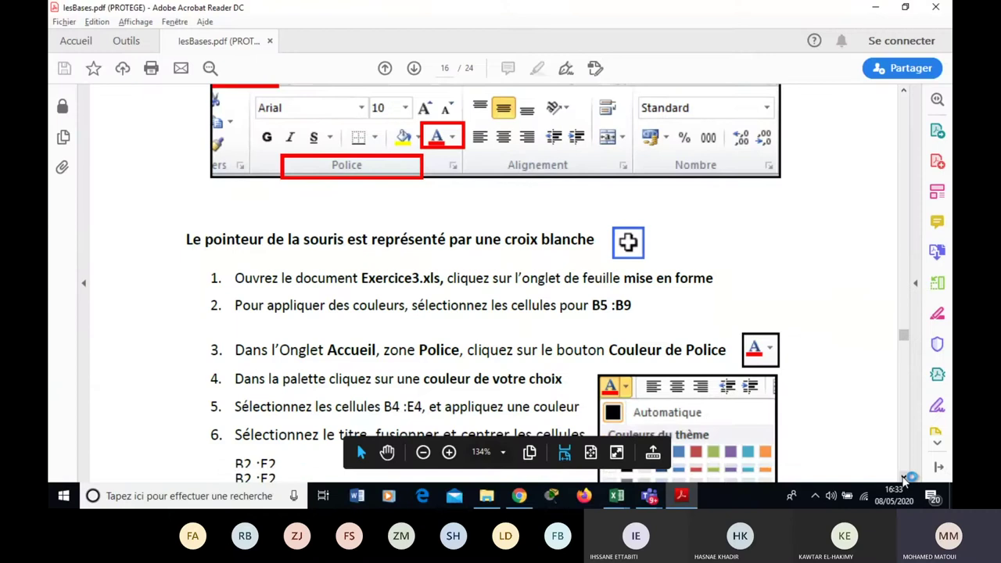
pyautogui.scroll(-2, 905, 477)
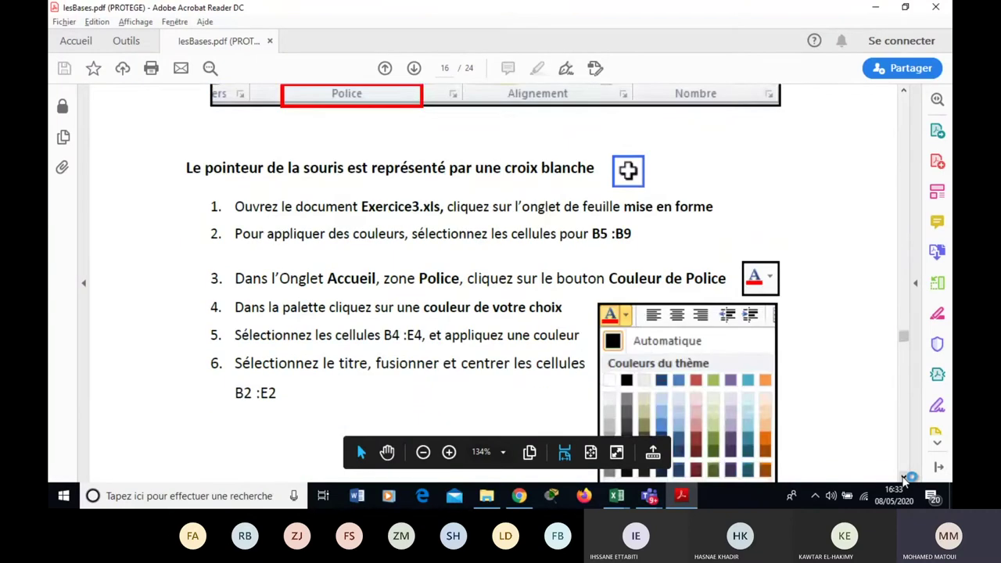
pyautogui.scroll(-2, 905, 478)
pyautogui.scroll(-3, 905, 479)
pyautogui.scroll(-2, 906, 479)
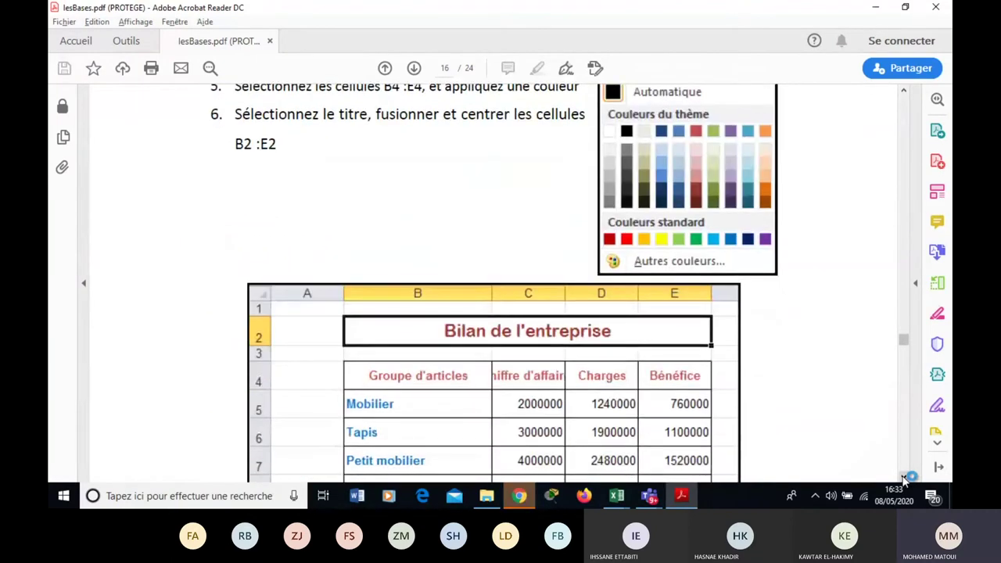
pyautogui.scroll(-1, 905, 479)
pyautogui.scroll(-2, 906, 478)
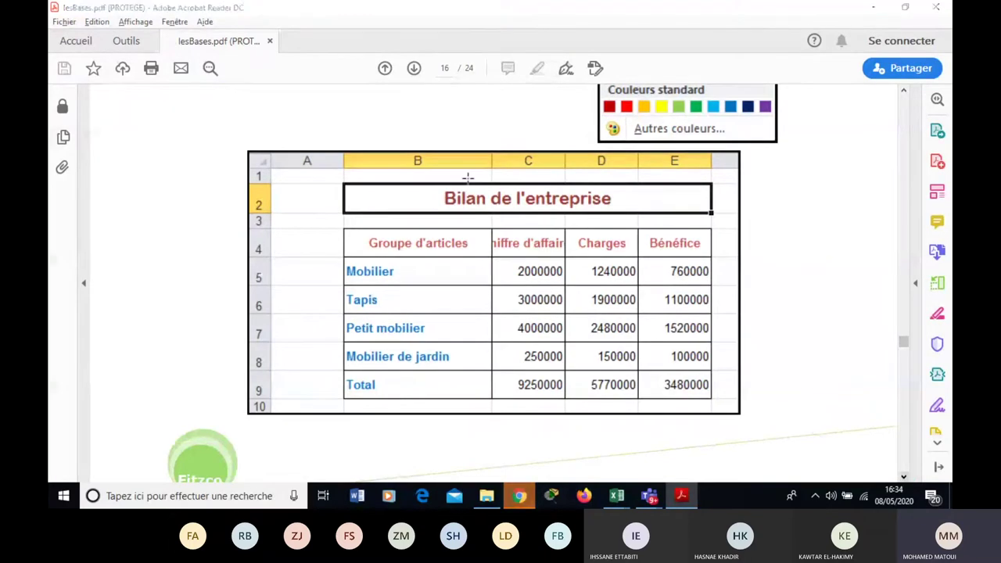
pyautogui.click(618, 496)
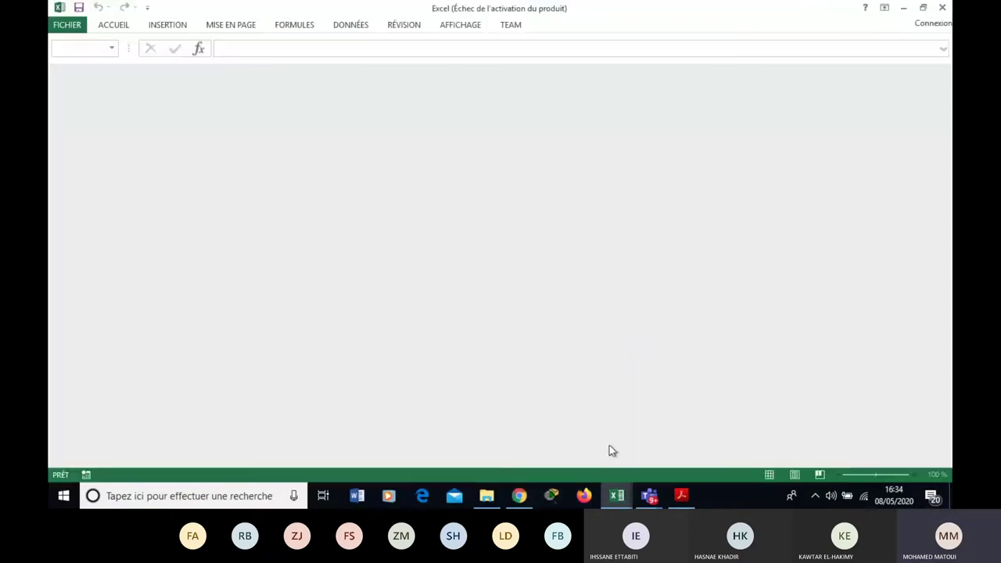
# Step: Dismiss the Office activation notice in the first Excel window, then return to the PDF table
pyautogui.click(618, 498)
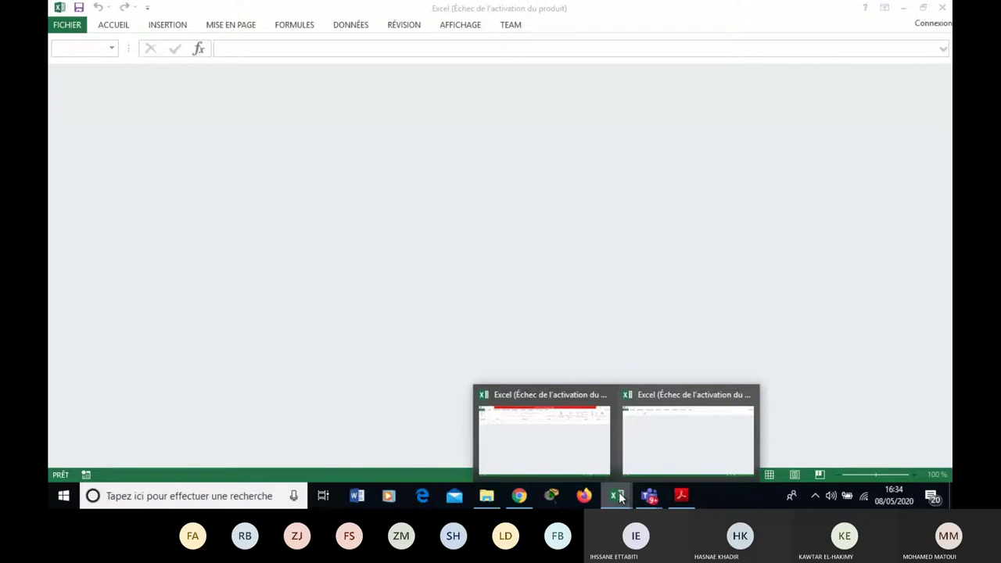
pyautogui.click(575, 450)
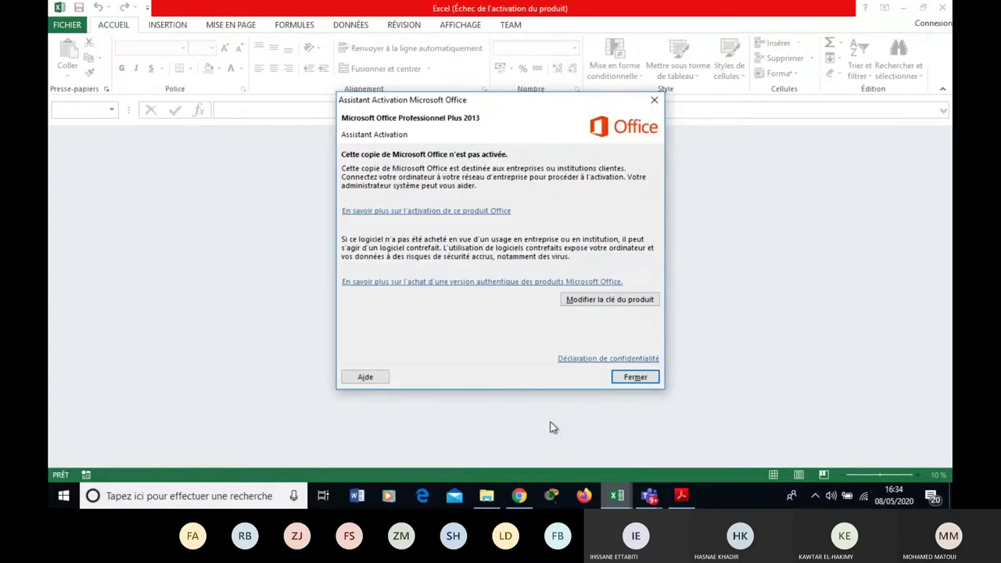
pyautogui.click(634, 378)
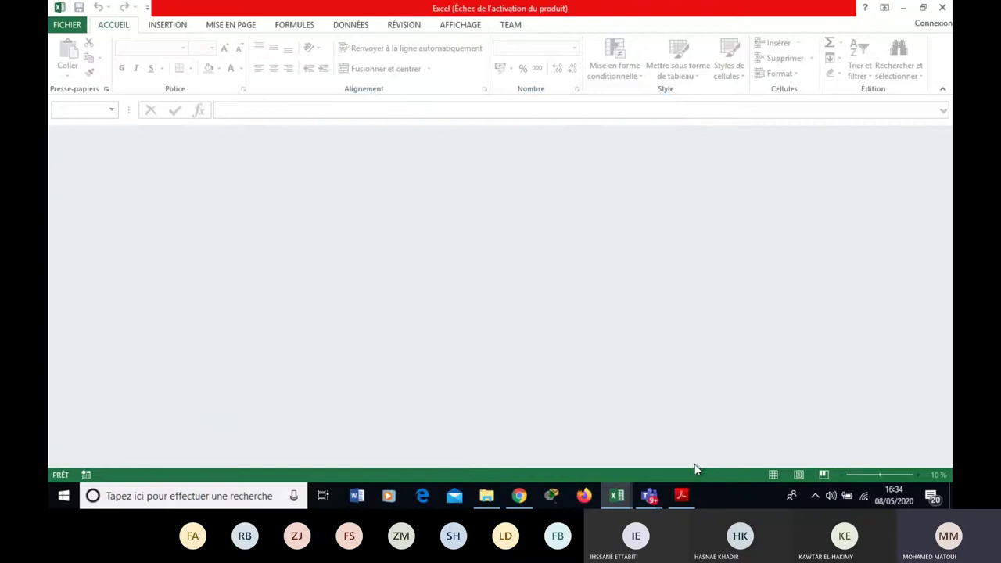
pyautogui.click(683, 497)
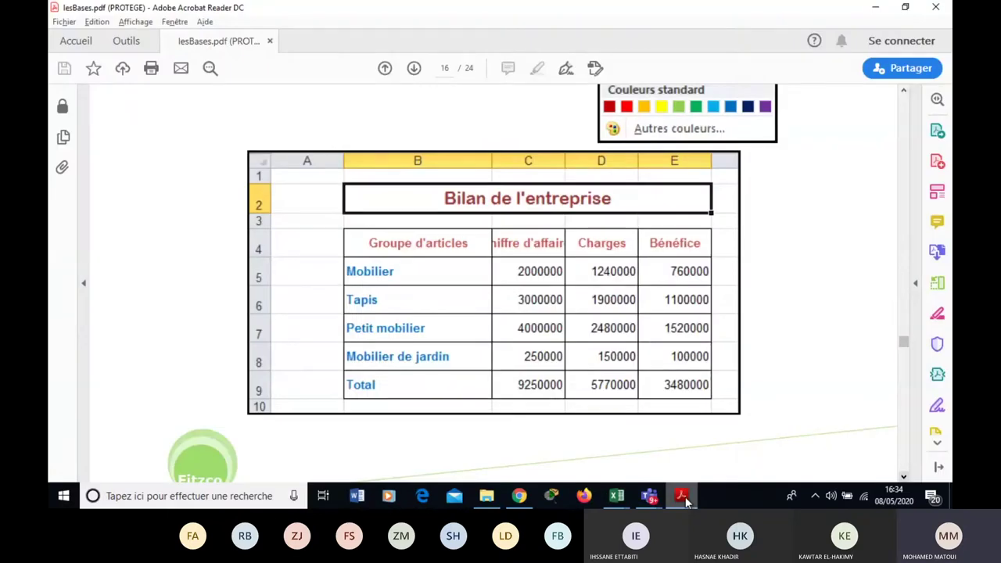
# Step: Bring the Excel window back and merge and centre the title across B2:E2
pyautogui.click(683, 497)
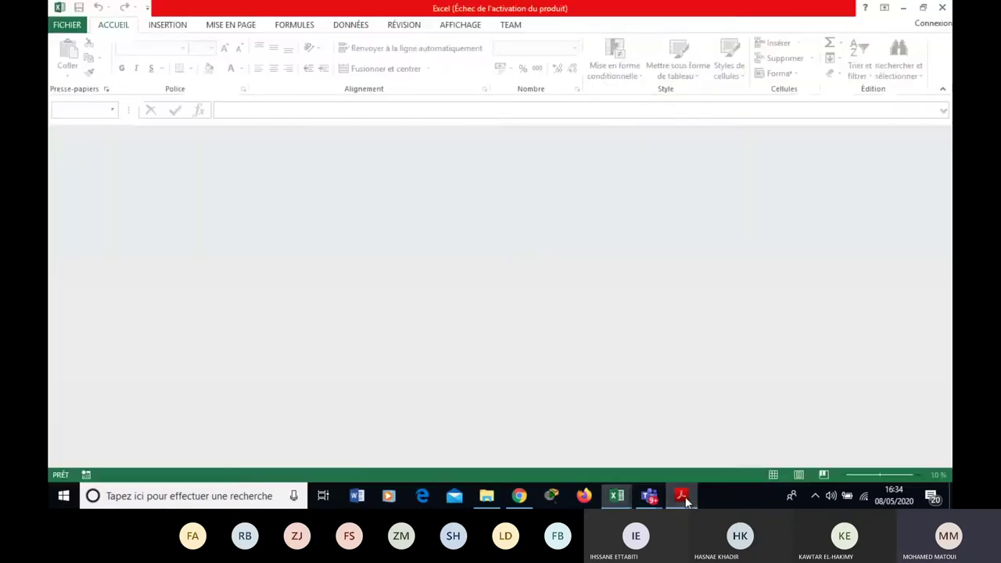
pyautogui.click(930, 8)
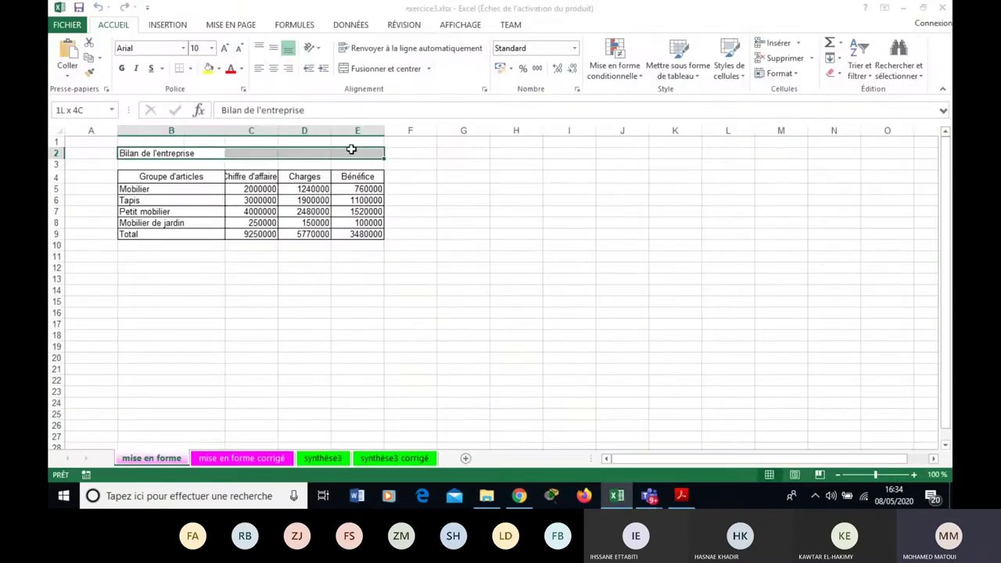
pyautogui.click(386, 68)
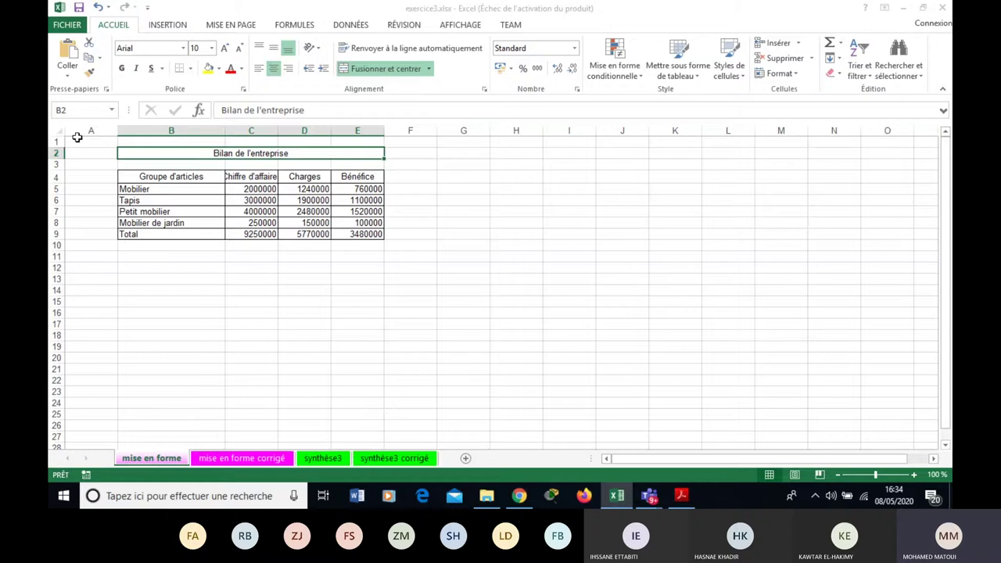
# Step: Drag row 2 taller for the title, comparing it against the PDF example
pyautogui.moveTo(63, 159); pyautogui.dragTo(68, 167)
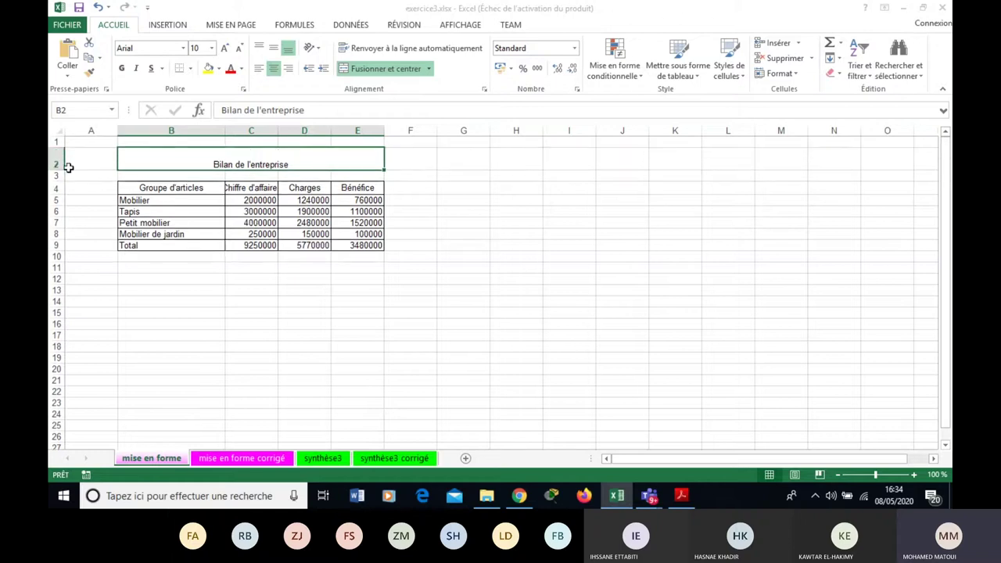
pyautogui.hotkey('alt', 'Tab')
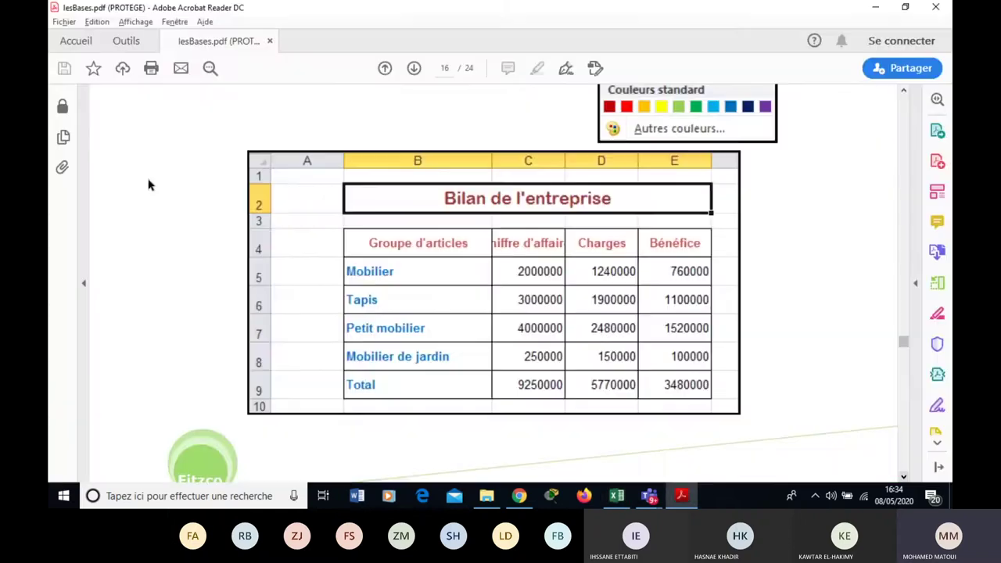
pyautogui.hotkey('alt', 'Tab')
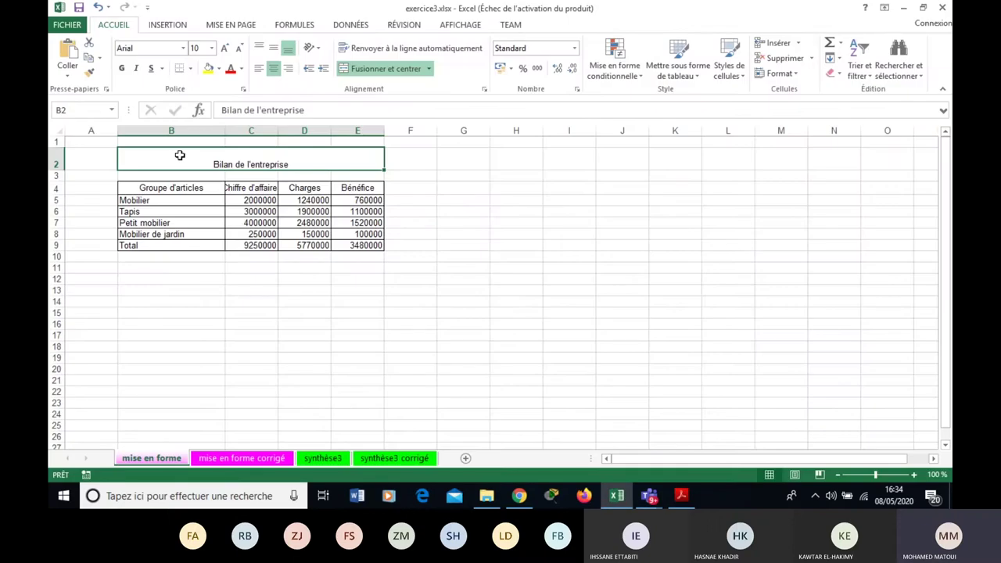
pyautogui.hotkey('alt', 'Tab')
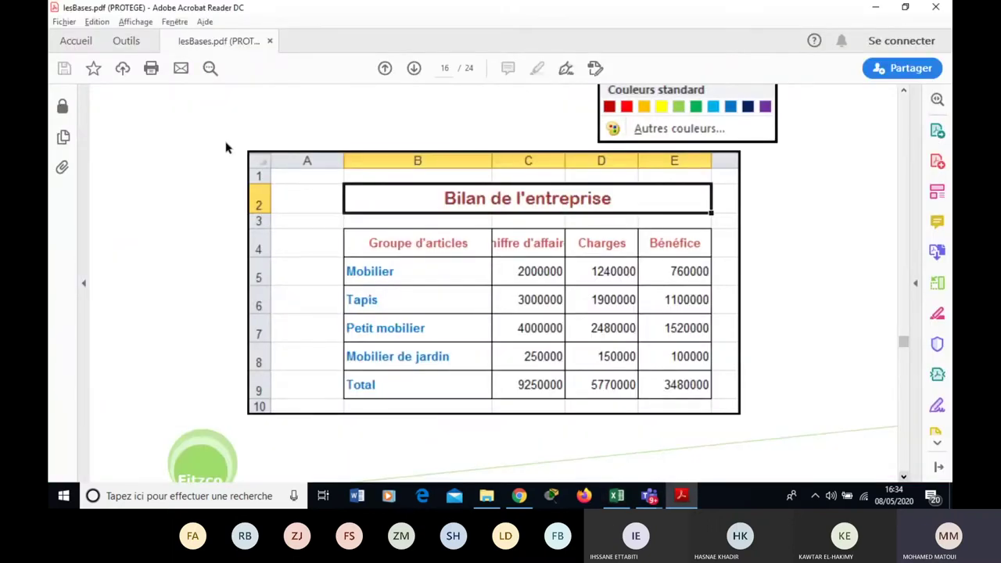
pyautogui.hotkey('alt', 'Tab')
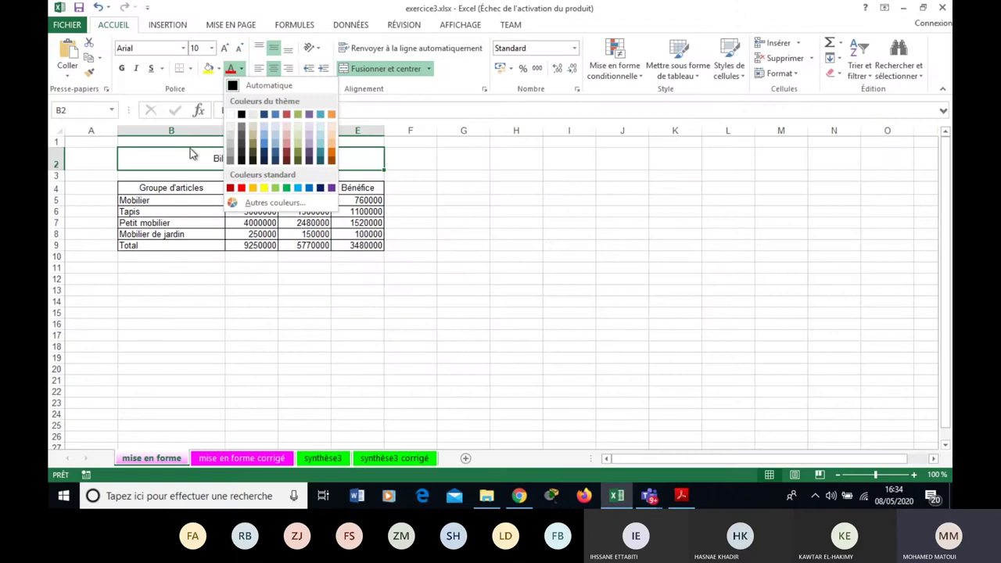
# Step: Make the Bilan de l'entreprise title bold and red
pyautogui.click(190, 154)
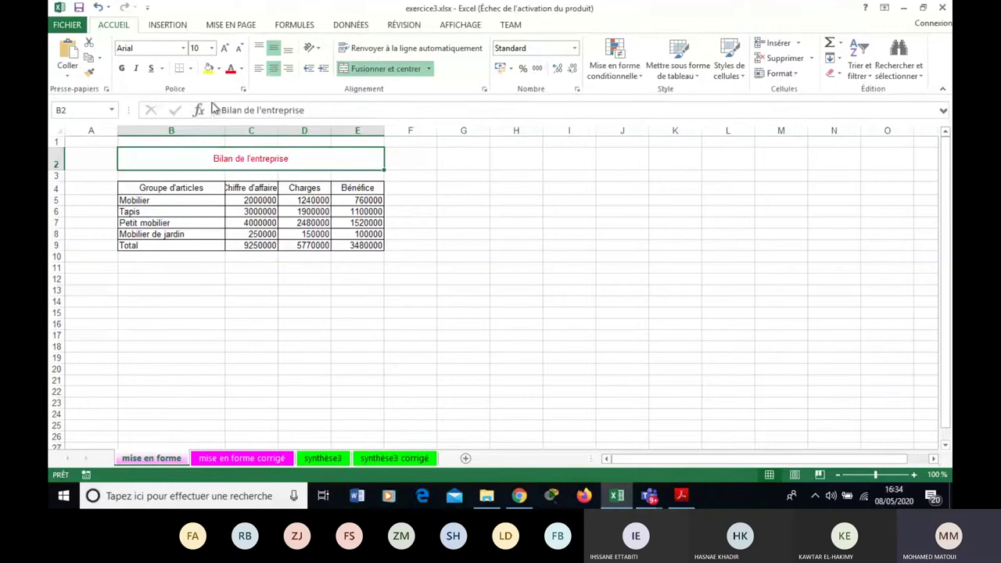
pyautogui.click(121, 68)
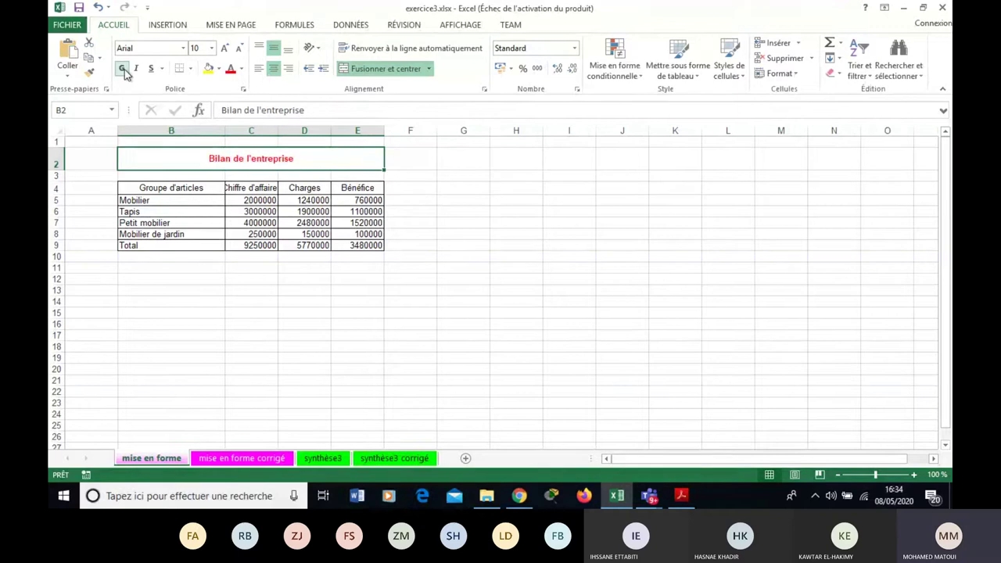
pyautogui.click(242, 69)
pyautogui.click(288, 115)
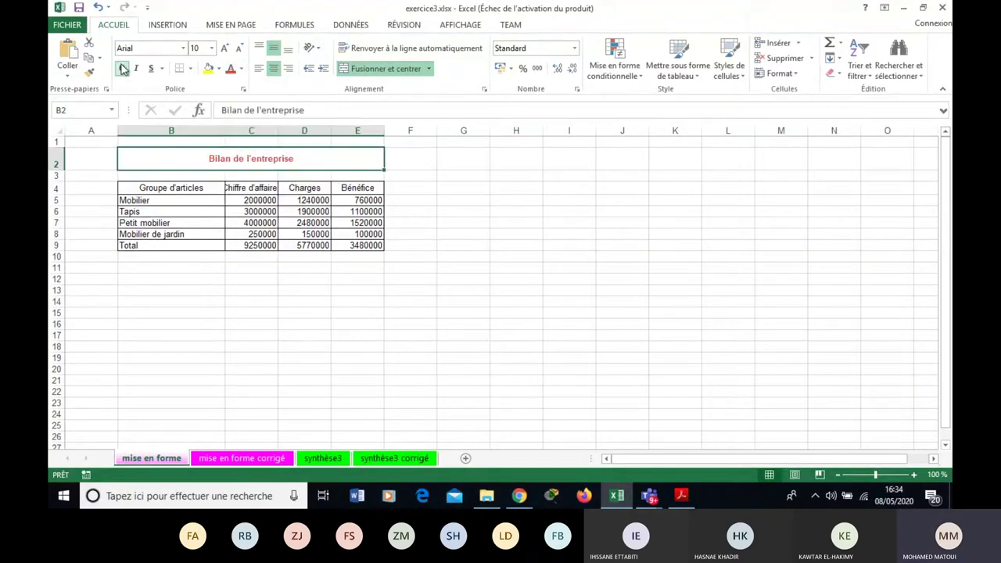
# Step: Increase the title font size from 10 to 12 point
pyautogui.click(224, 47)
pyautogui.click(225, 47)
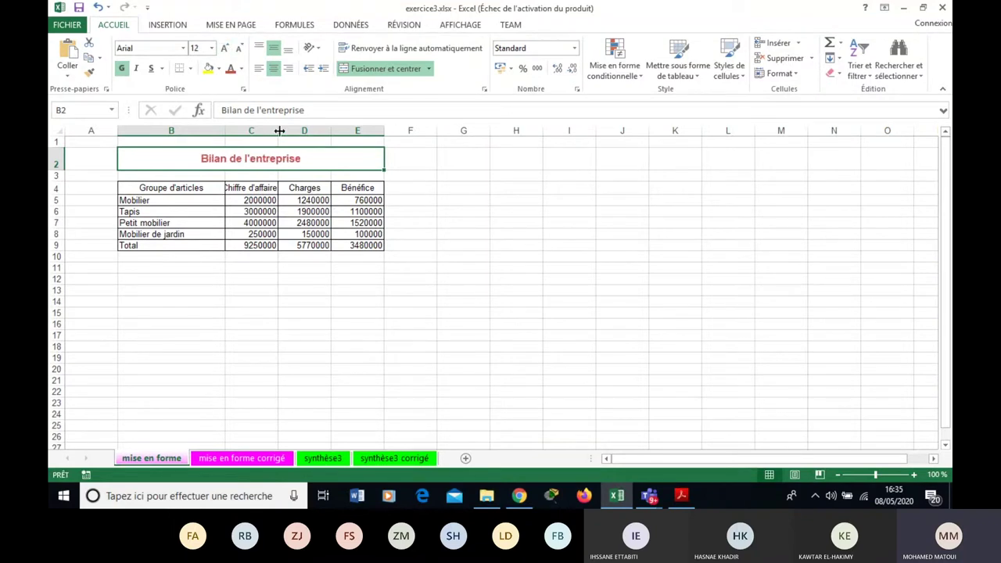
pyautogui.hotkey('alt', 'Tab')
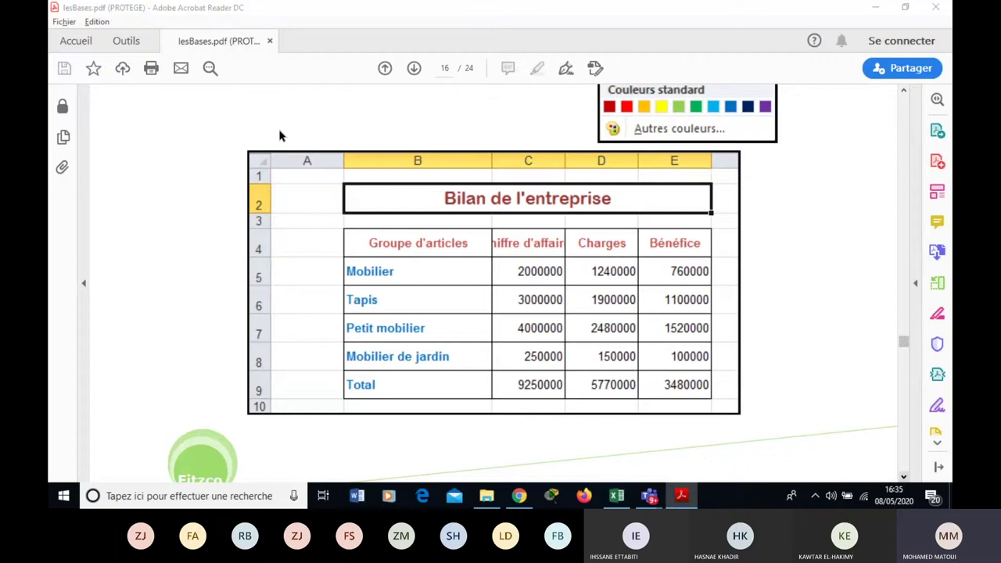
# Step: Make rows 4 to 9 taller, about 33.75 points each
pyautogui.hotkey('alt', 'Tab')
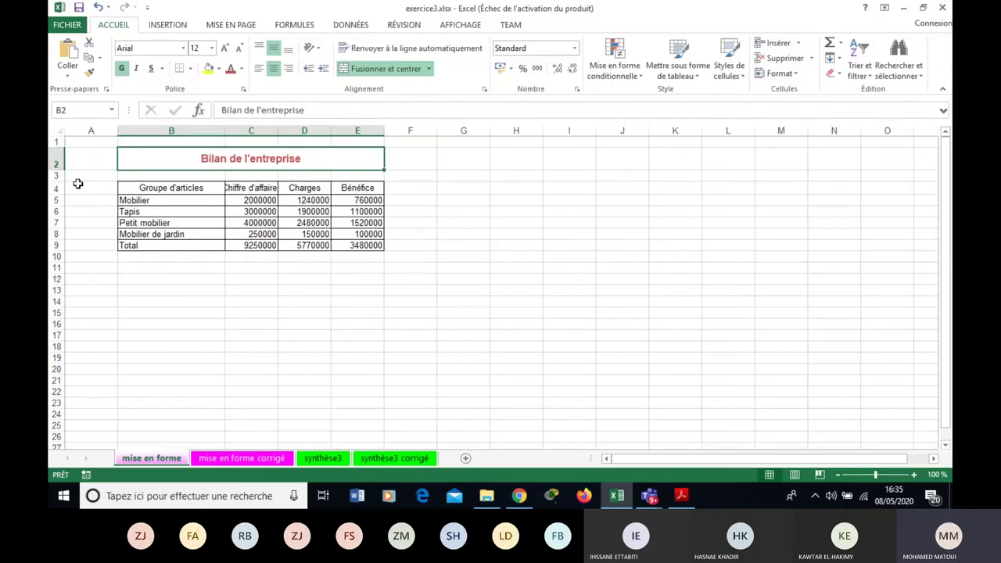
pyautogui.moveTo(57, 188); pyautogui.dragTo(60, 241)
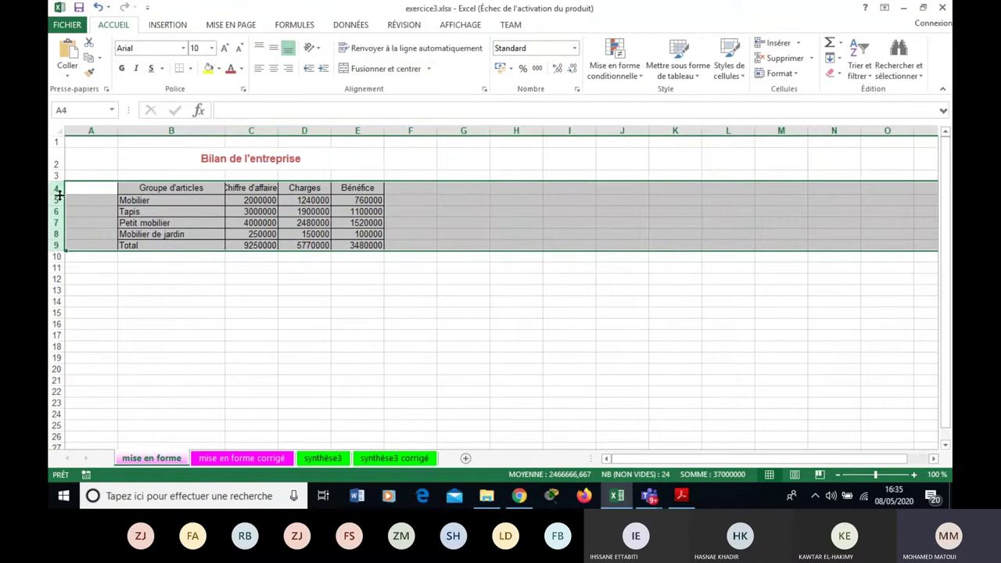
pyautogui.moveTo(60, 194); pyautogui.dragTo(64, 215)
pyautogui.hotkey('alt', 'Tab')
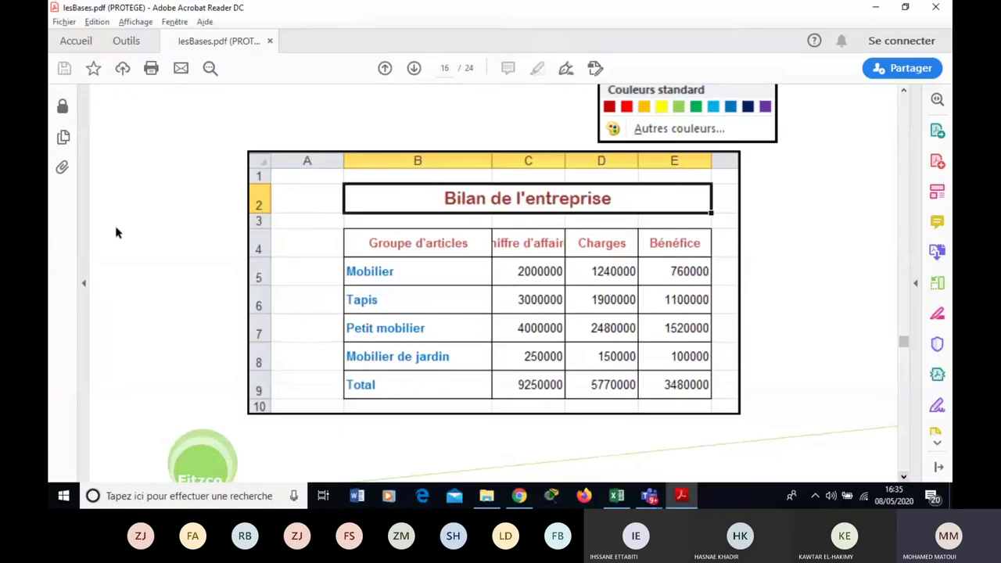
pyautogui.hotkey('alt', 'Tab')
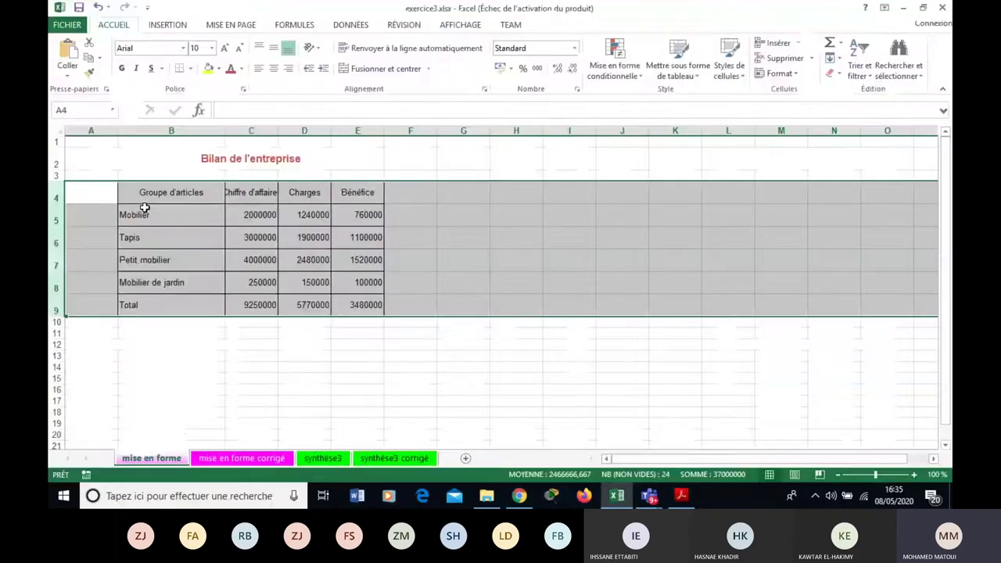
# Step: Select the article names in column B, checking the reference PDF
pyautogui.click(140, 212)
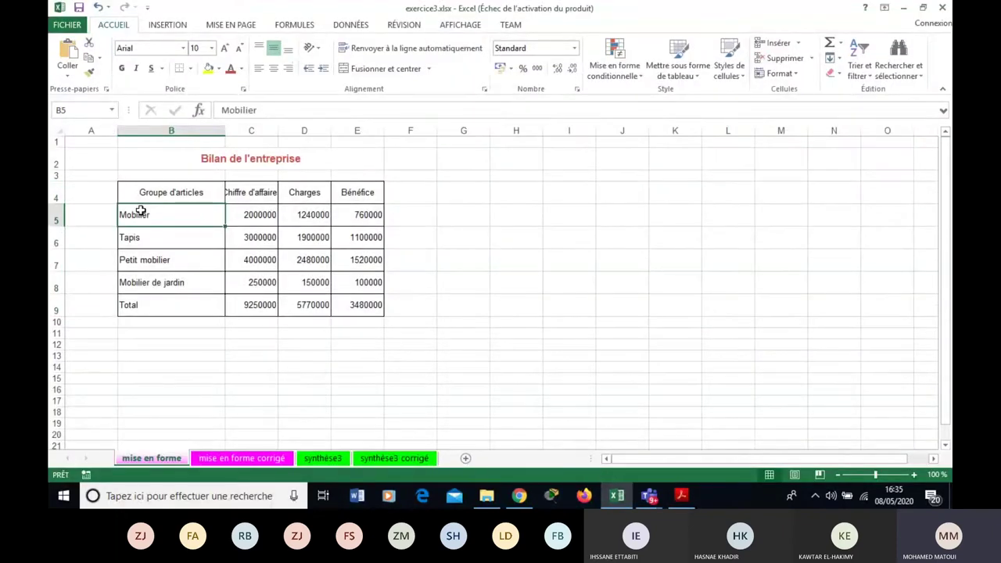
pyautogui.hotkey('alt', 'Tab')
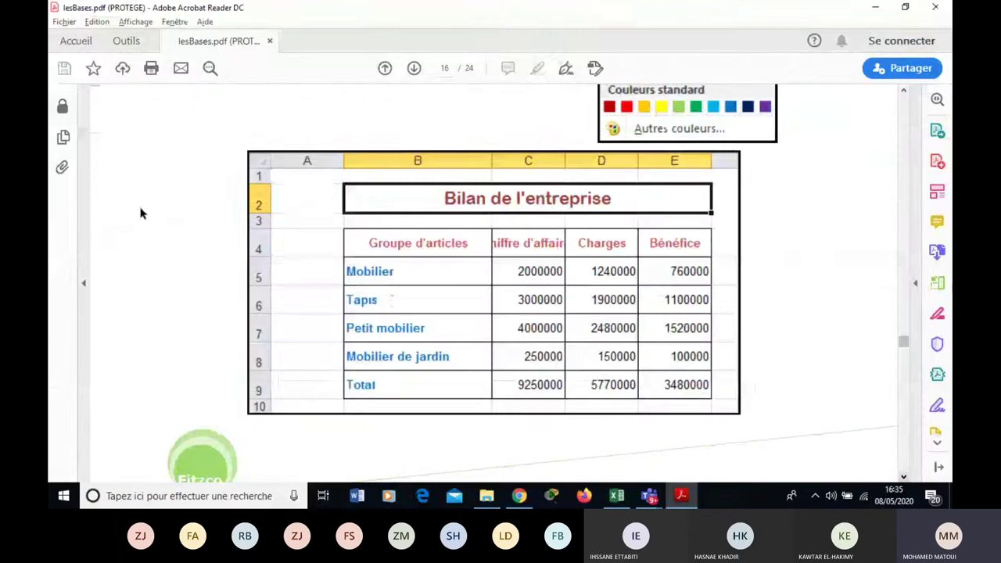
pyautogui.hotkey('alt', 'Tab')
pyautogui.moveTo(141, 212); pyautogui.dragTo(175, 305)
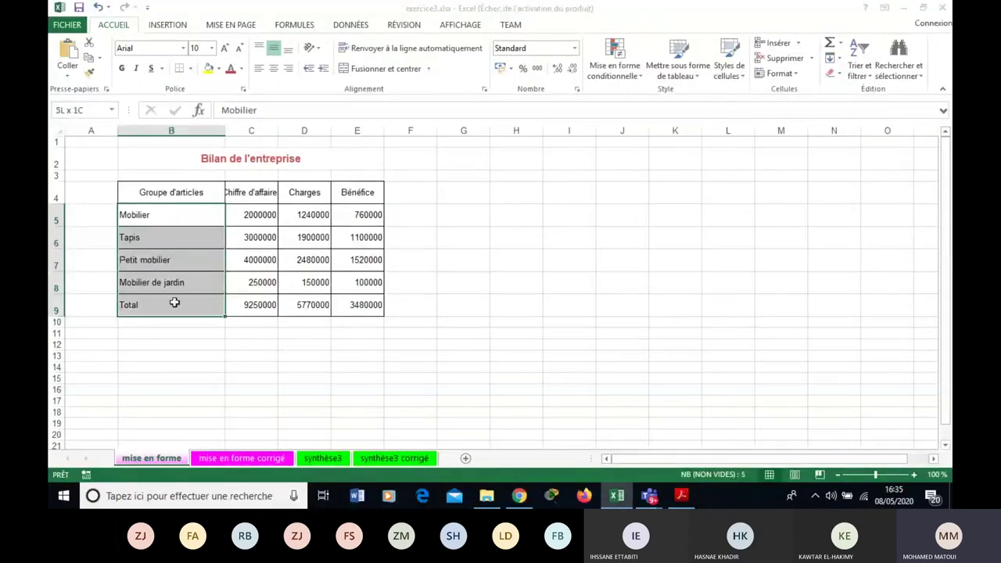
# Step: Colour the article names in B5:B9 blue
pyautogui.click(221, 71)
pyautogui.click(245, 72)
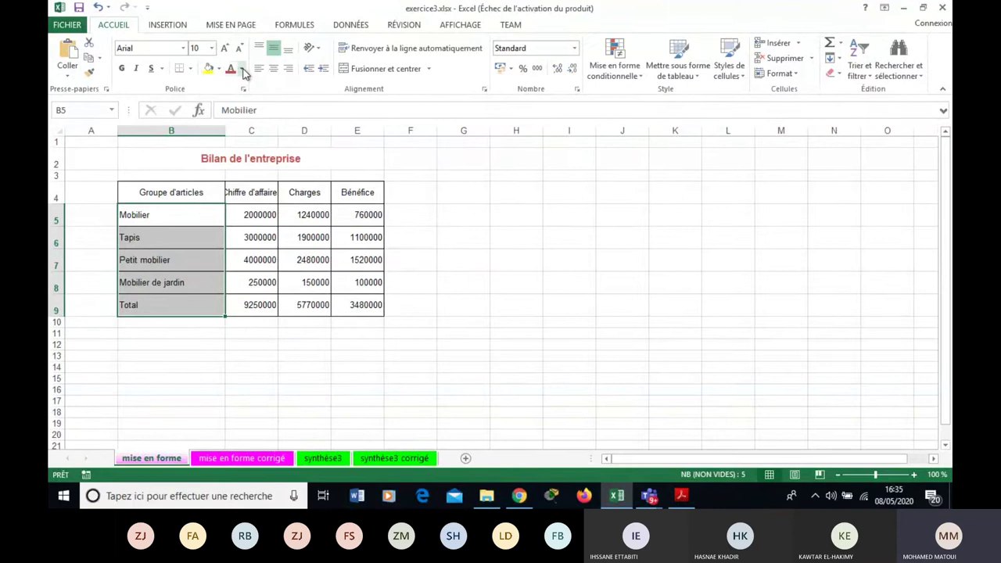
pyautogui.click(242, 69)
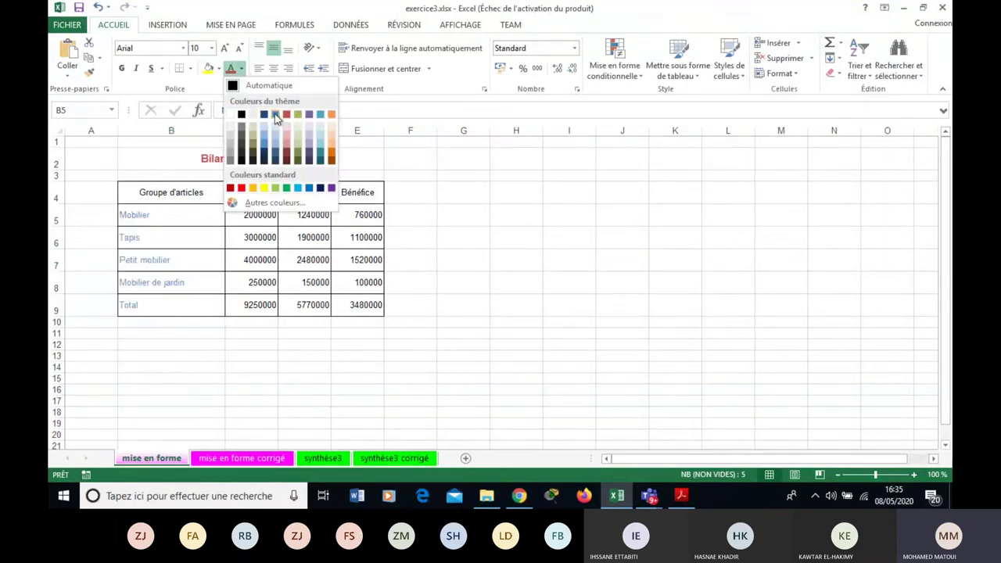
pyautogui.click(275, 117)
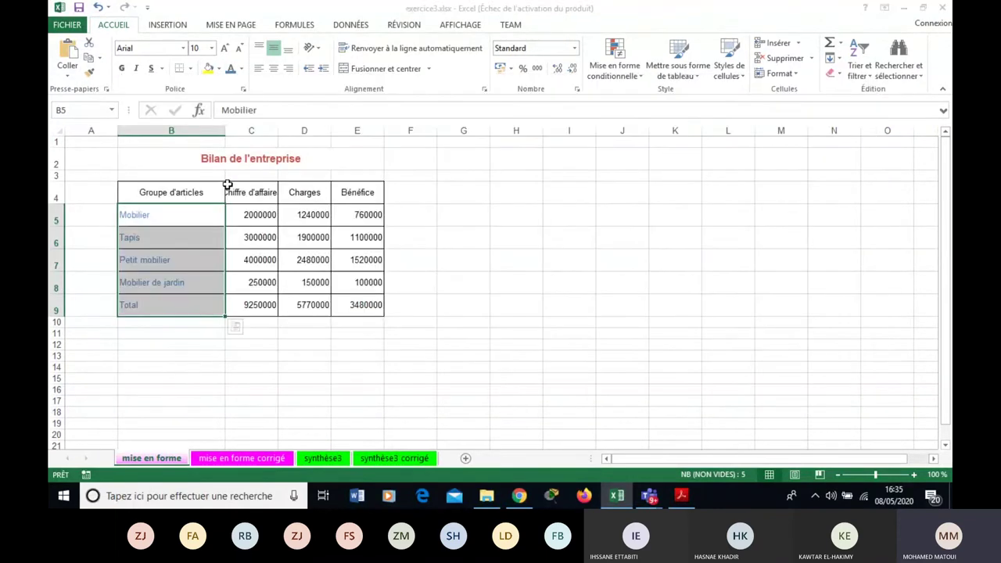
# Step: Give the column headers B4:E4 a brown-orange text colour
pyautogui.moveTo(180, 192); pyautogui.dragTo(368, 192)
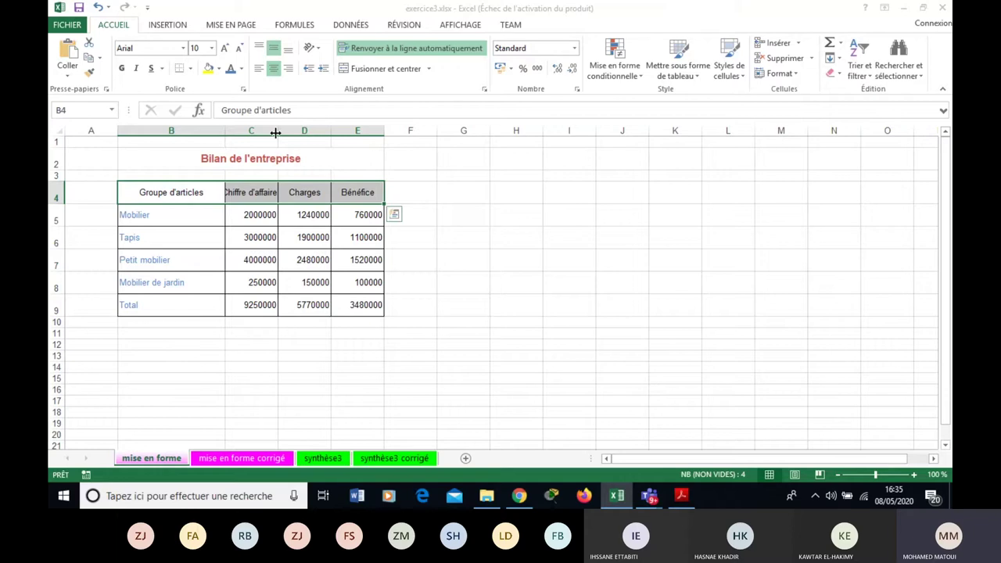
pyautogui.click(240, 69)
pyautogui.click(334, 161)
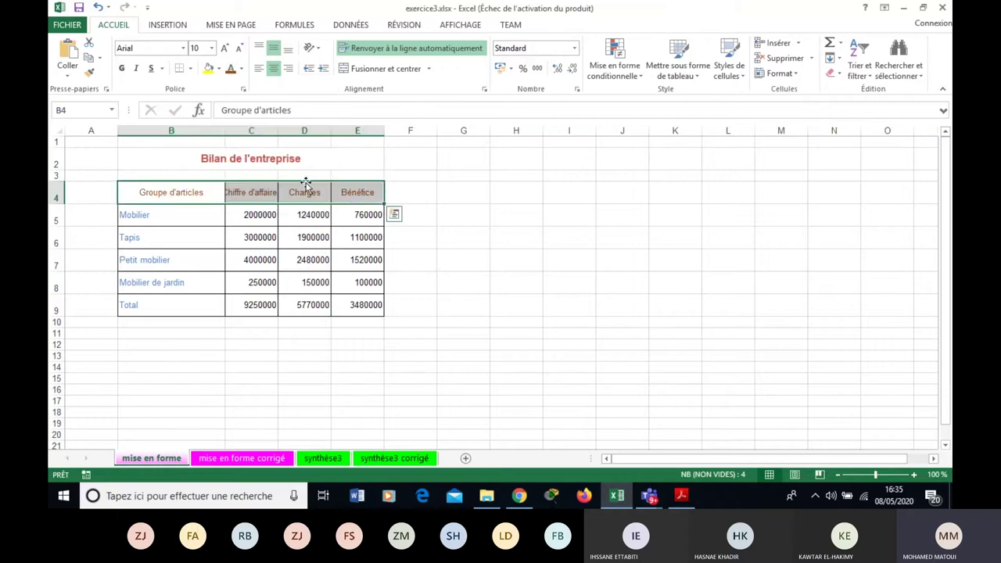
# Step: Colour the figures in C5:E9 purple
pyautogui.moveTo(251, 215); pyautogui.dragTo(368, 305)
pyautogui.click(240, 69)
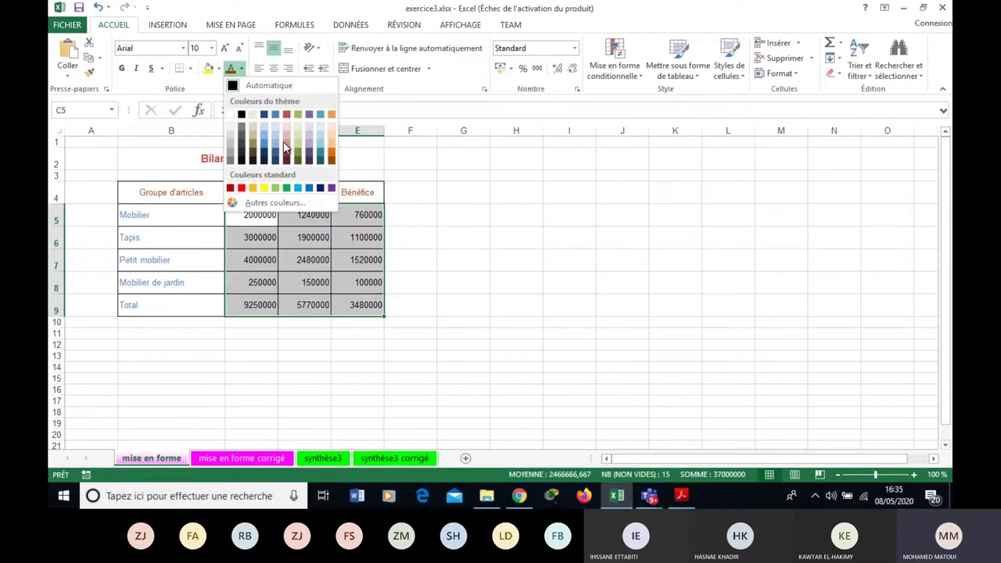
pyautogui.click(286, 149)
pyautogui.click(475, 215)
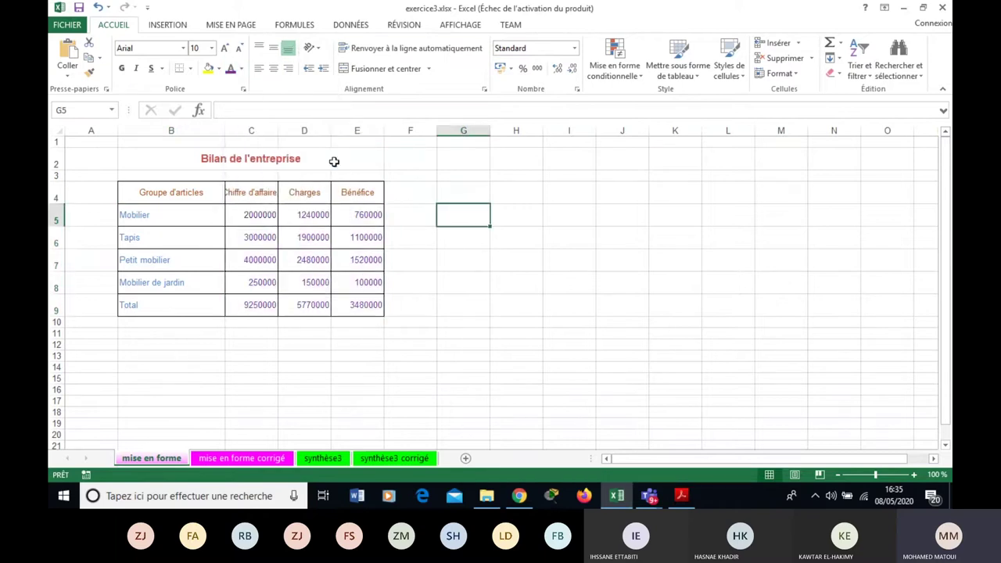
# Step: Autofit column C, widen columns C:E, and horizontally centre every cell of B4:E9
pyautogui.doubleClick(279, 131)
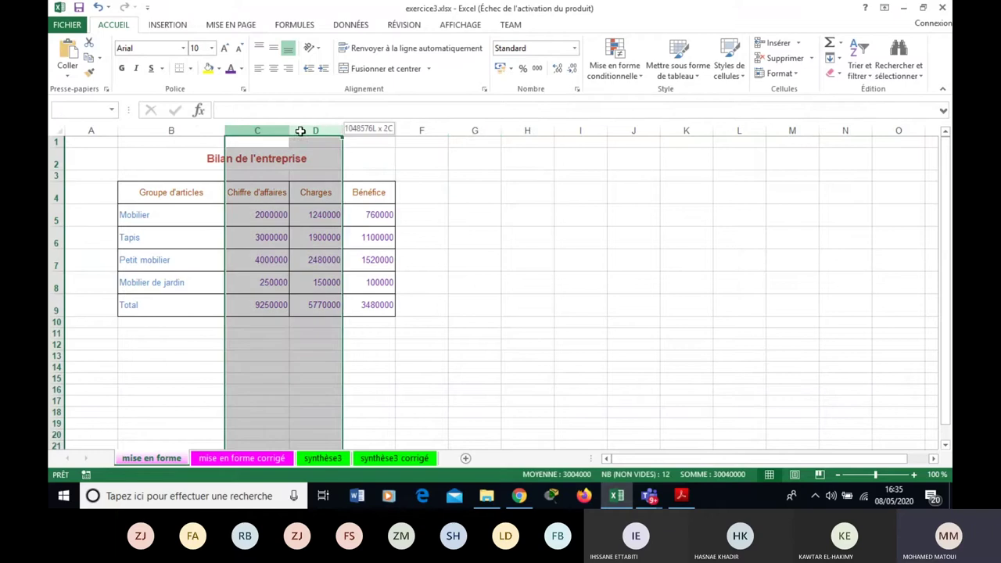
pyautogui.moveTo(247, 125); pyautogui.dragTo(391, 131)
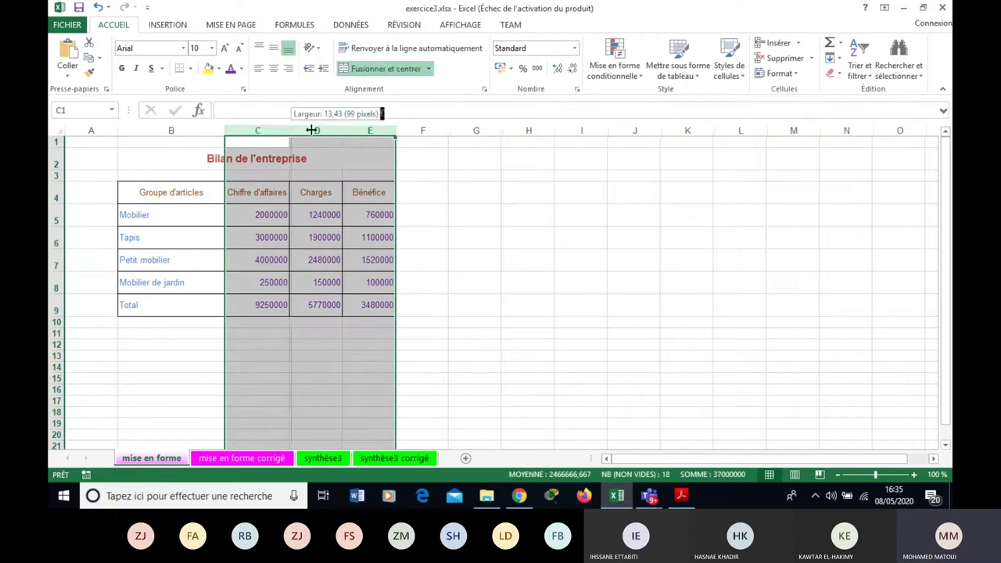
pyautogui.click(158, 192)
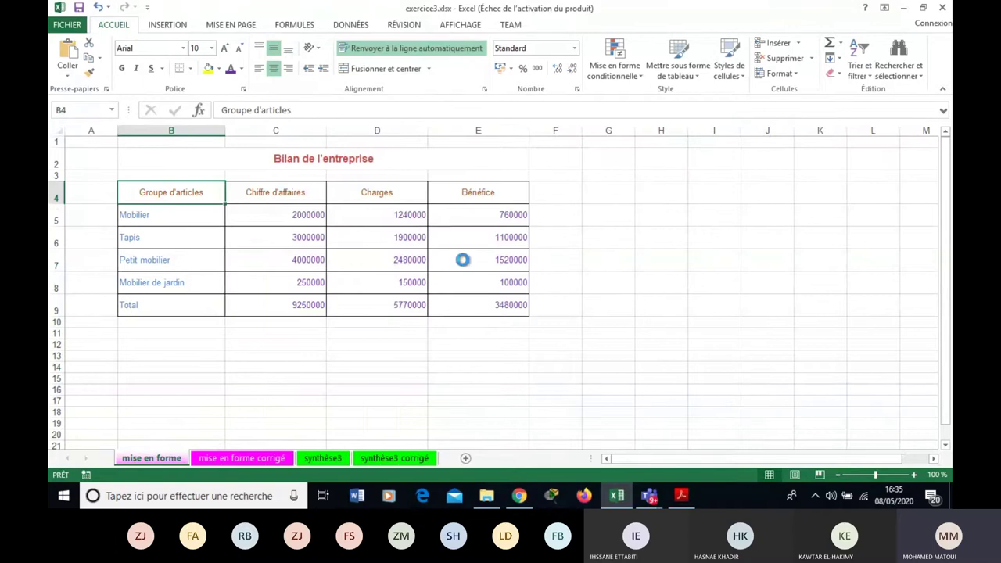
pyautogui.hotkey('ctrl', 'a')
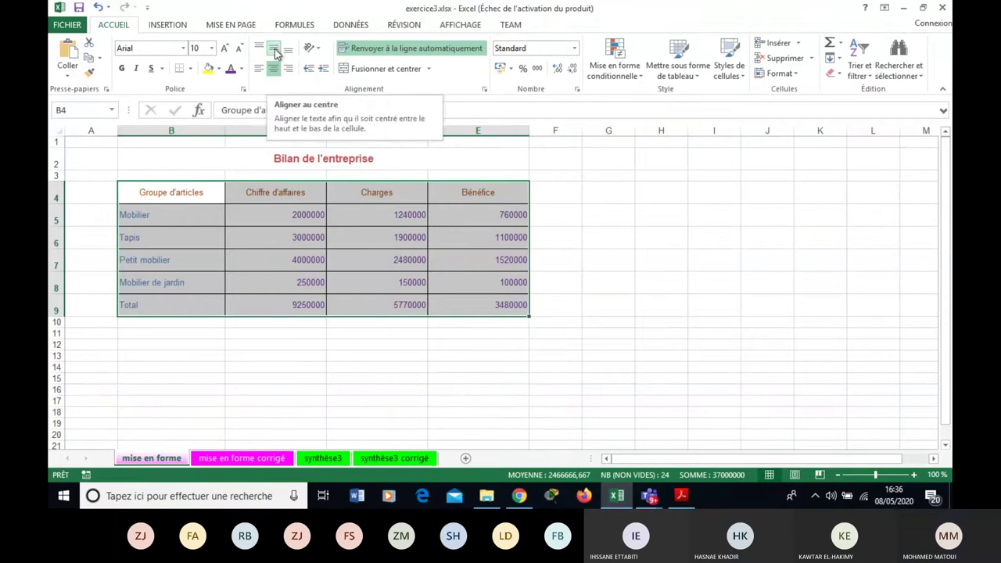
pyautogui.click(275, 71)
pyautogui.click(275, 70)
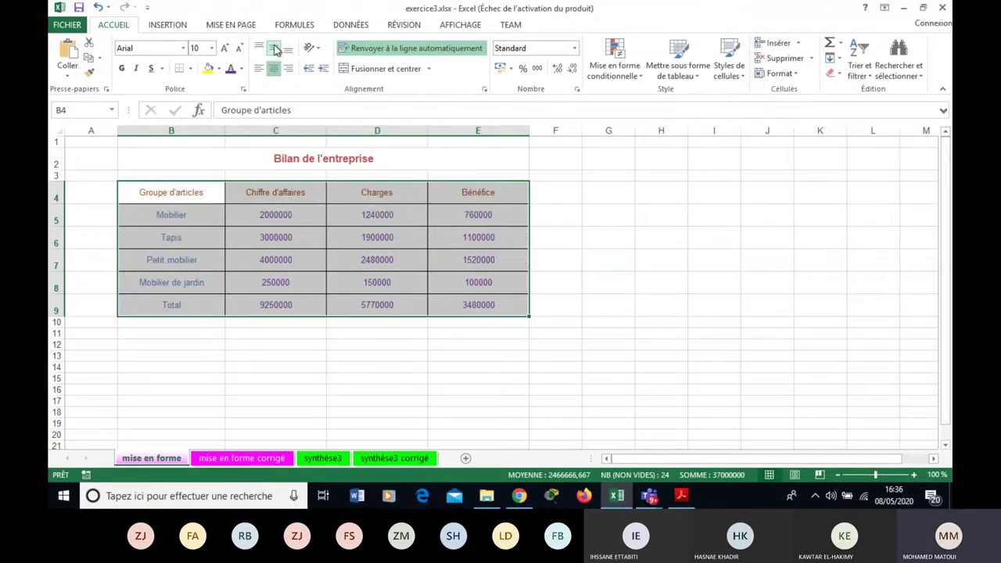
pyautogui.click(591, 231)
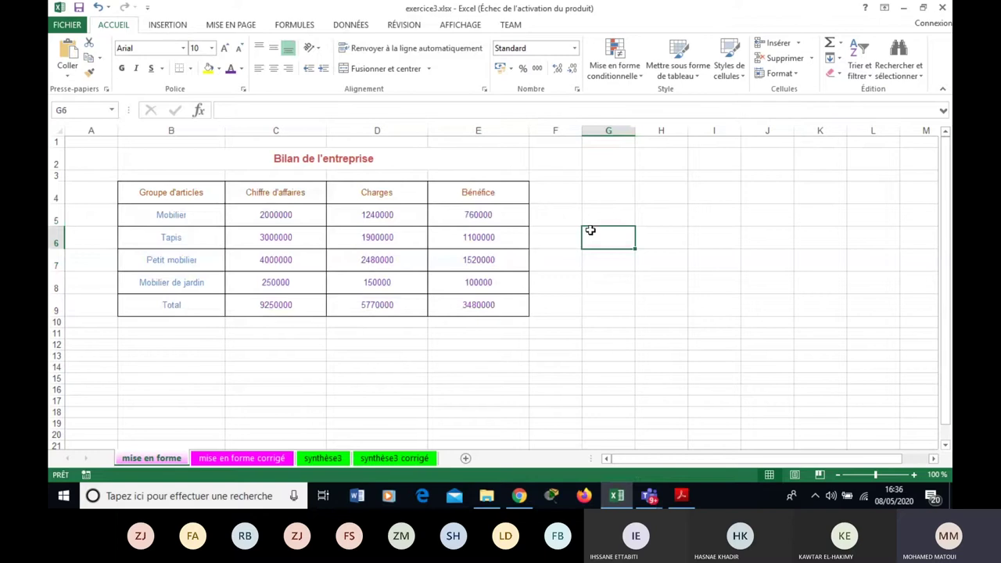
pyautogui.hotkey('alt', 'Tab')
pyautogui.scroll(-3, 905, 478)
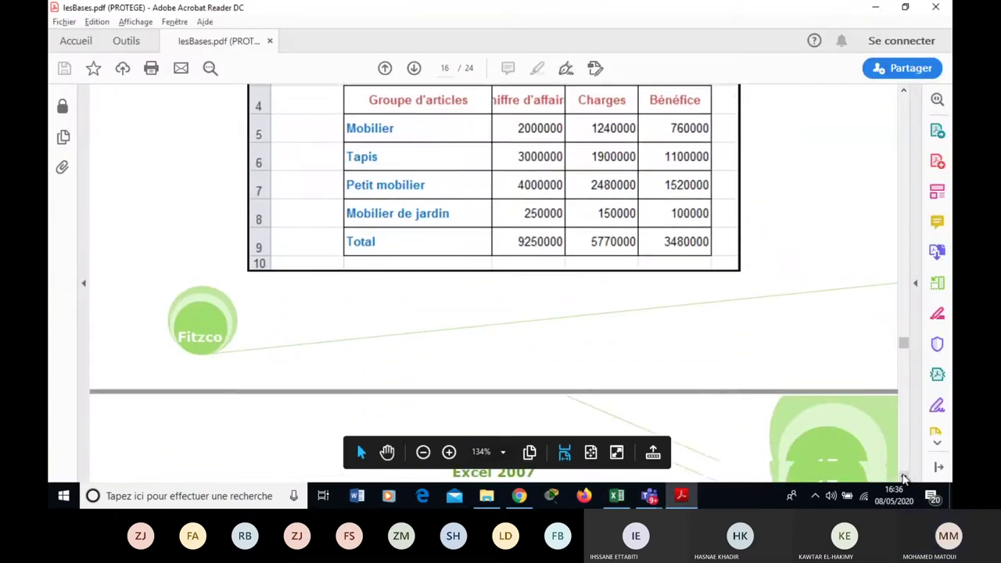
pyautogui.scroll(-2, 906, 479)
pyautogui.scroll(-1, 905, 479)
pyautogui.scroll(-2, 905, 479)
pyautogui.scroll(-1, 905, 479)
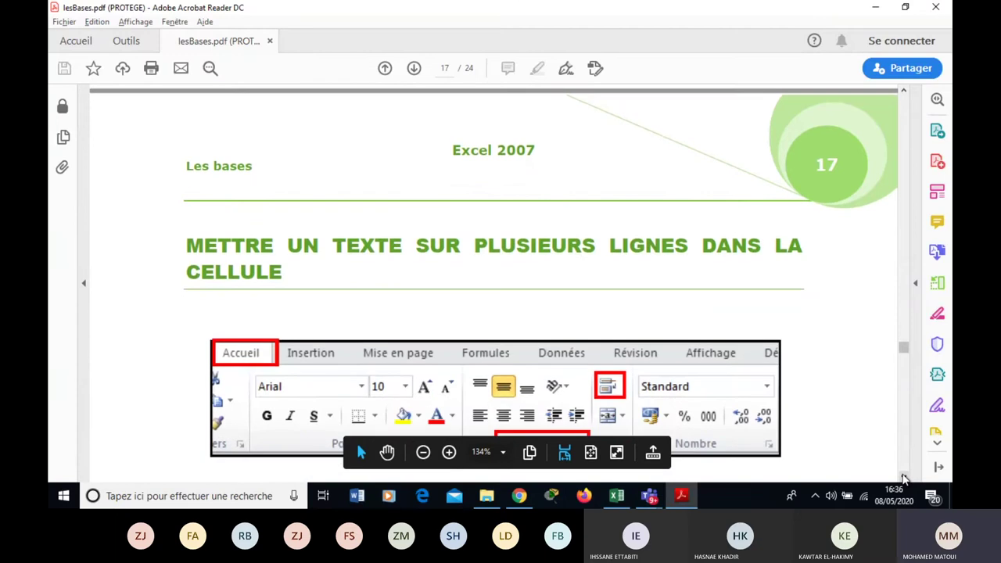
pyautogui.scroll(-2, 906, 479)
pyautogui.scroll(-2, 905, 479)
pyautogui.scroll(-2, 905, 478)
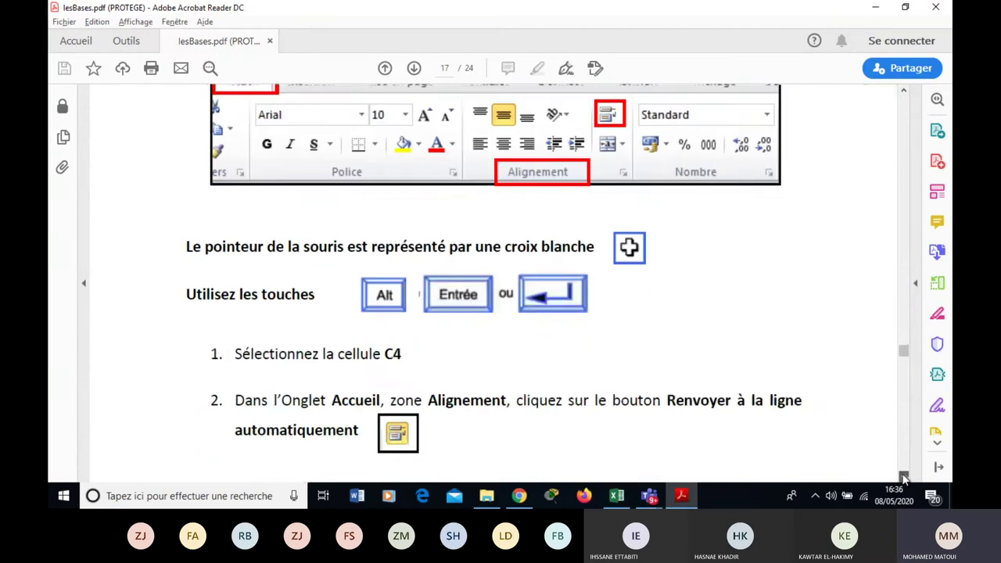
pyautogui.scroll(-1, 905, 479)
pyautogui.scroll(-1, 905, 478)
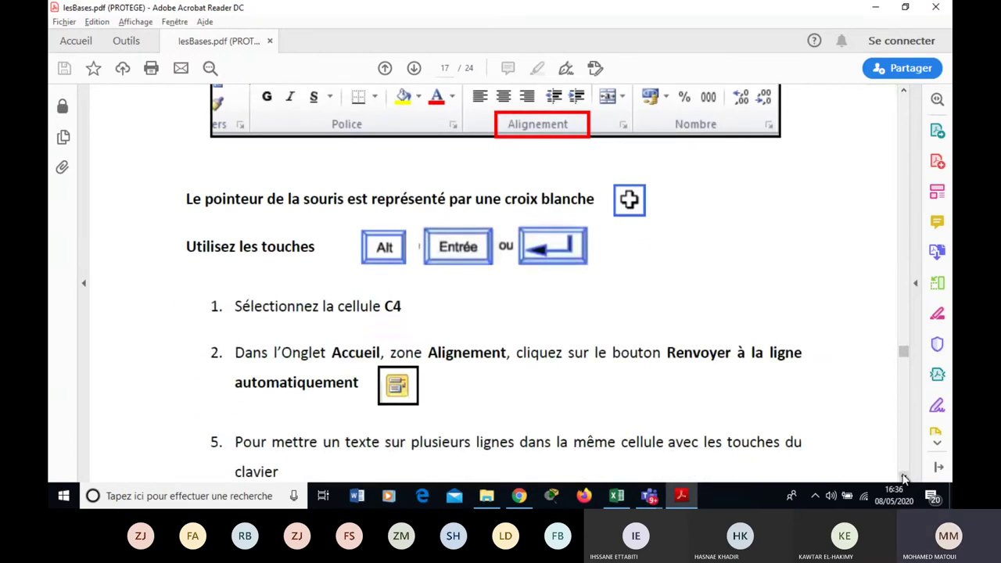
pyautogui.scroll(-1, 905, 478)
pyautogui.click(905, 92)
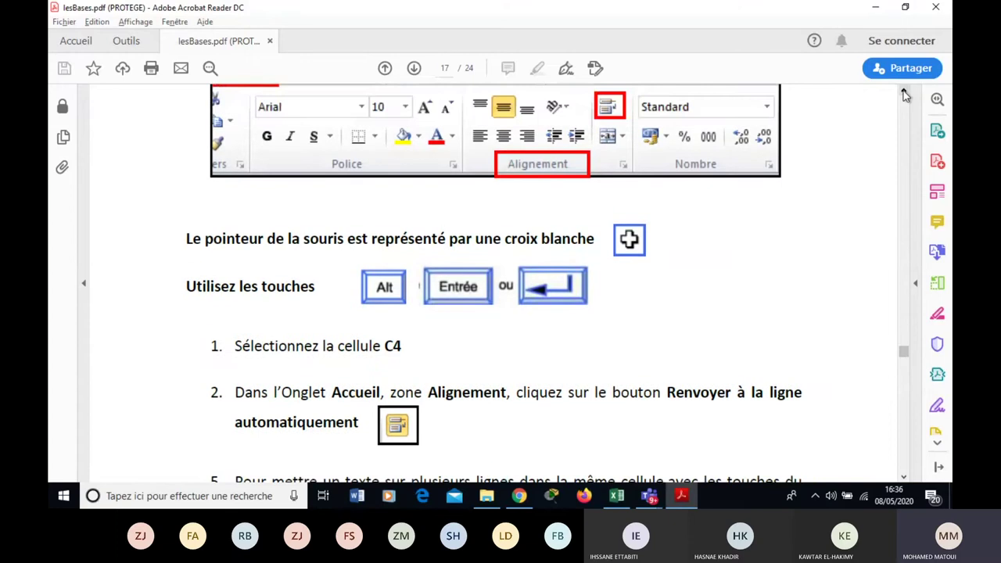
pyautogui.hotkey('alt', 'Tab')
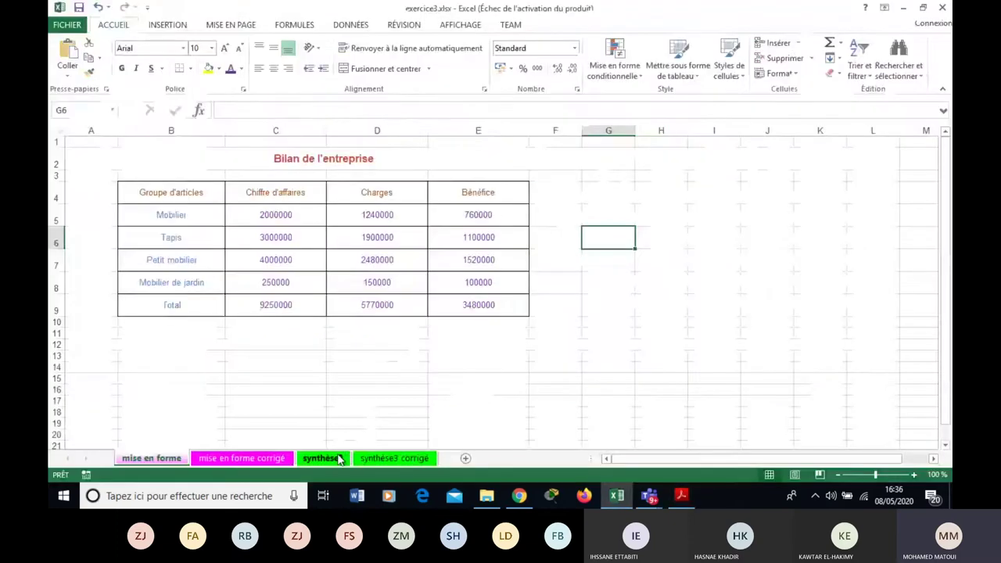
pyautogui.click(323, 457)
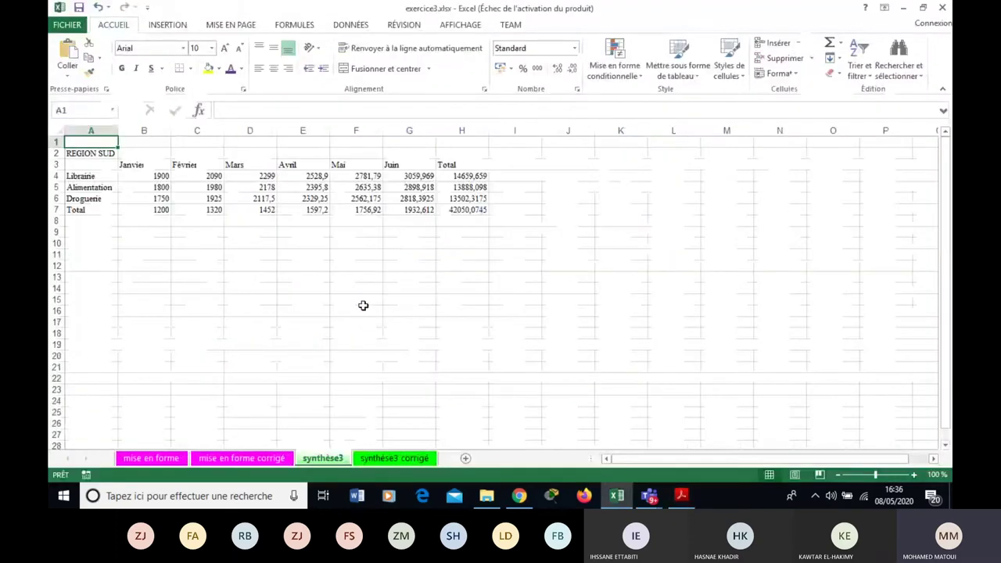
pyautogui.hotkey('alt', 'Tab')
pyautogui.scroll(-3, 905, 478)
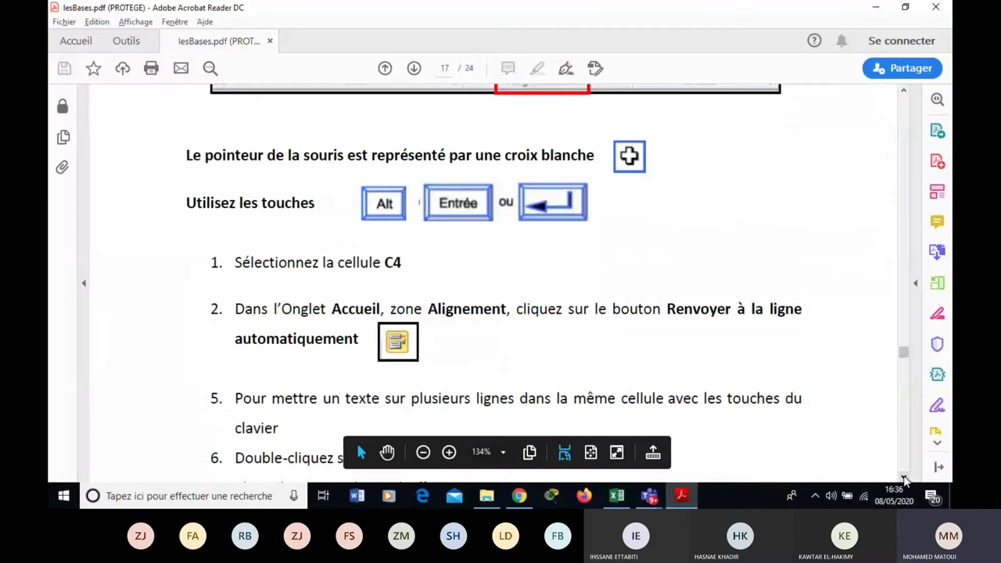
pyautogui.click(904, 479)
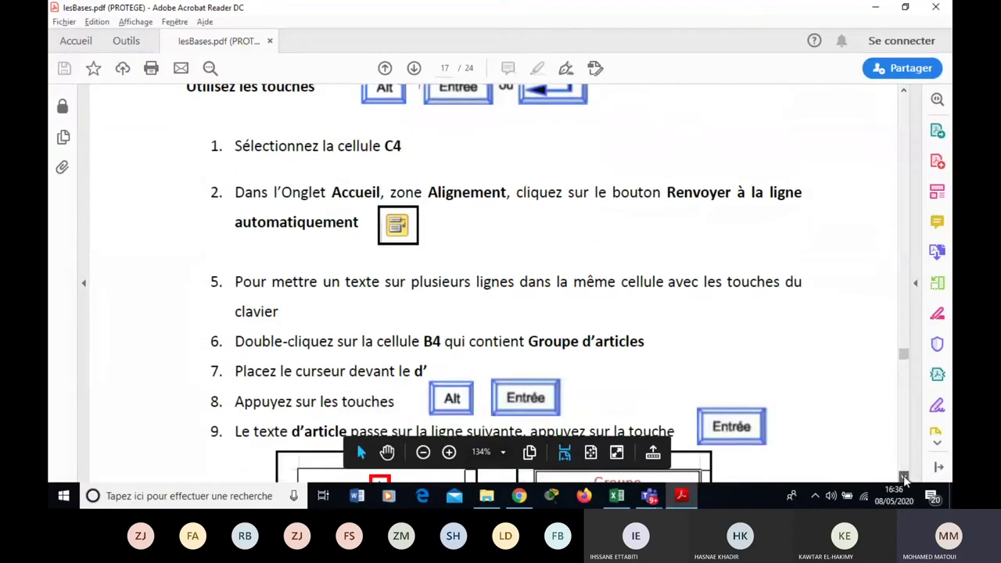
pyautogui.click(904, 479)
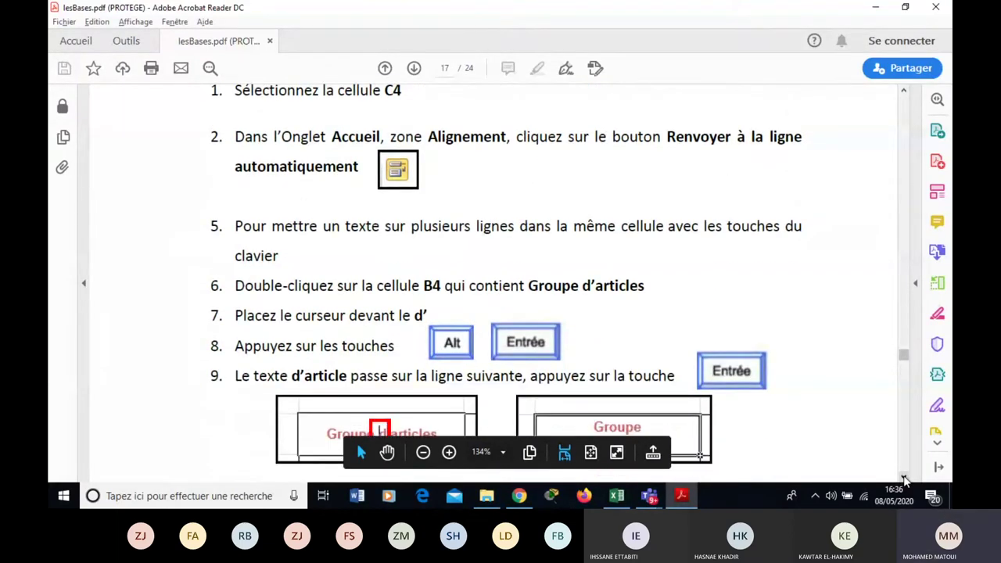
pyautogui.click(904, 480)
pyautogui.click(904, 480)
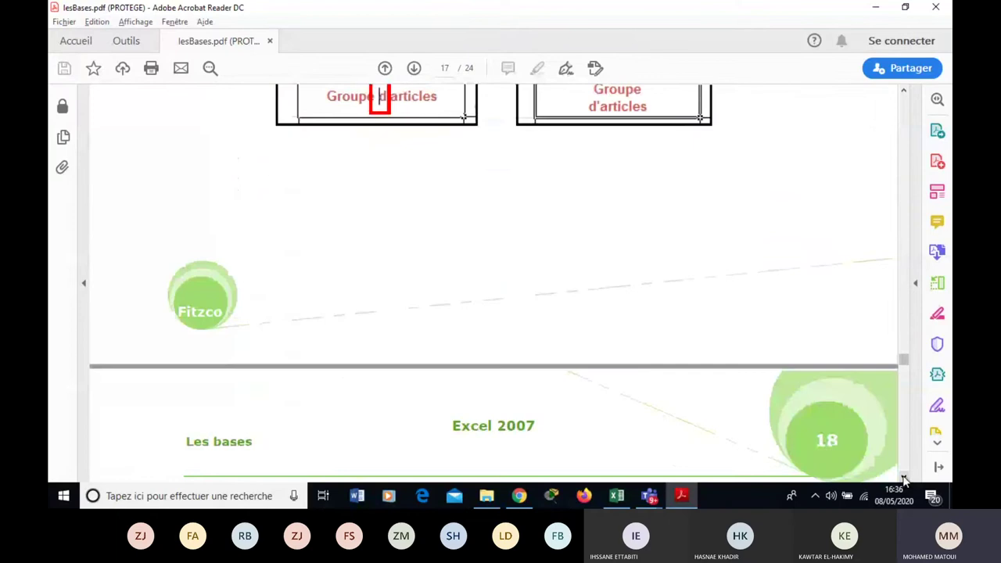
pyautogui.click(617, 495)
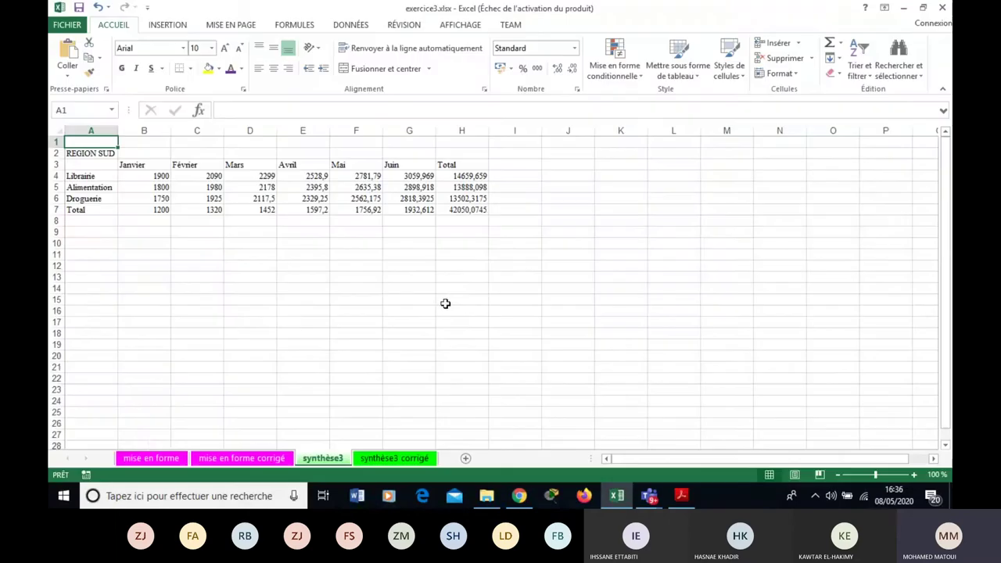
pyautogui.click(151, 459)
# Step: Put a line break before 'd'affaires' so C4 reads 'Chiffre d'affaires' on two lines
pyautogui.click(275, 195)
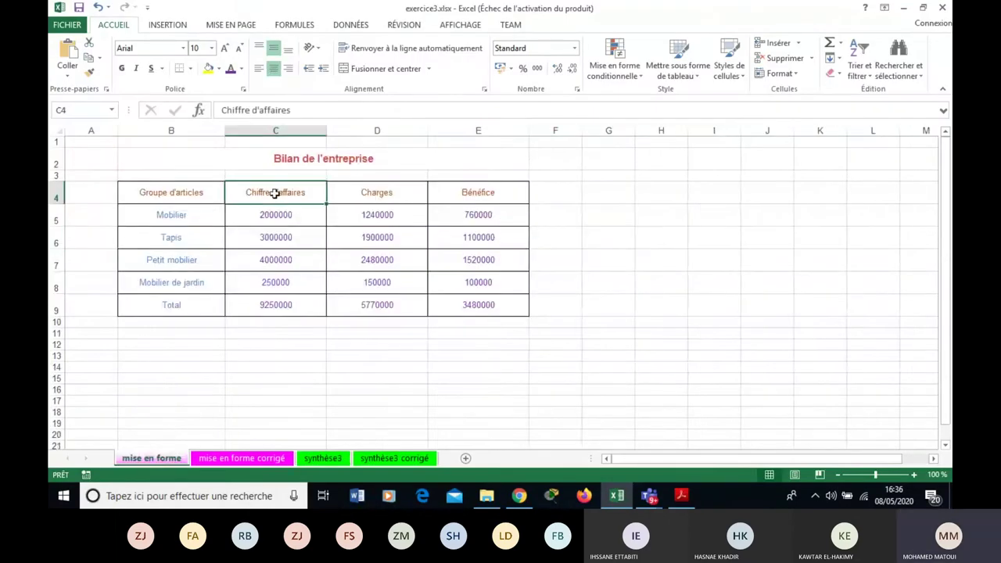
pyautogui.doubleClick(283, 194)
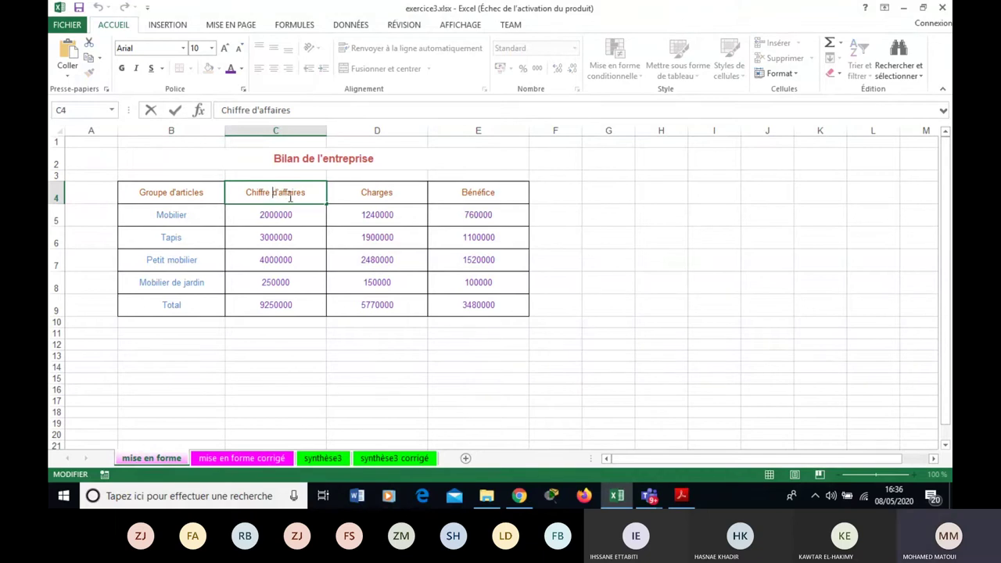
pyautogui.hotkey('alt', 'Return')
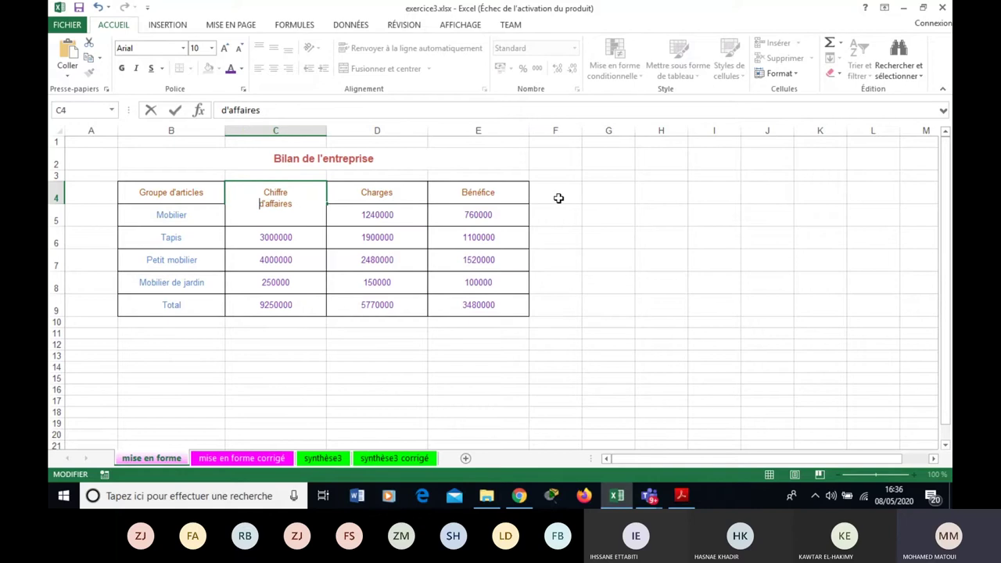
pyautogui.click(619, 210)
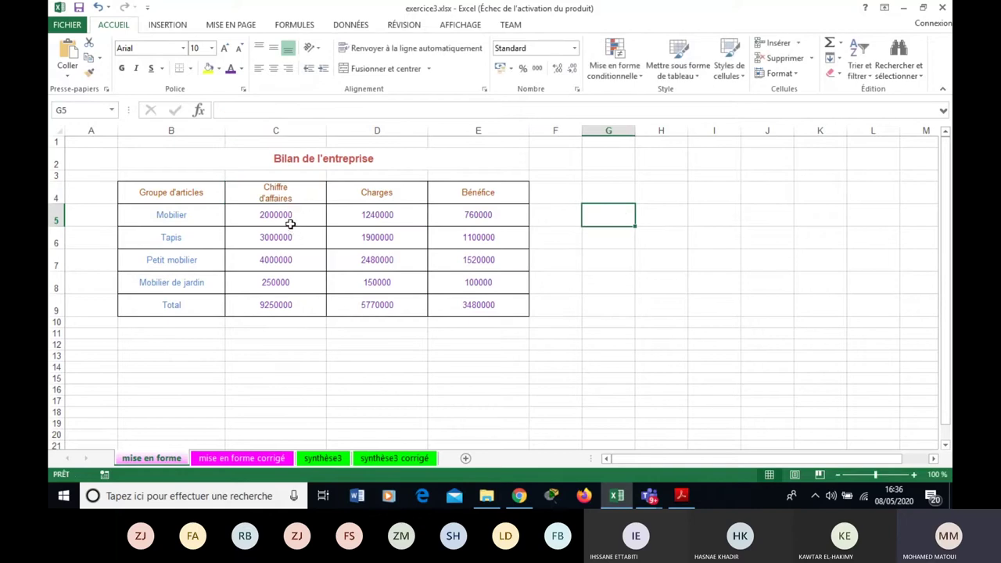
pyautogui.click(281, 197)
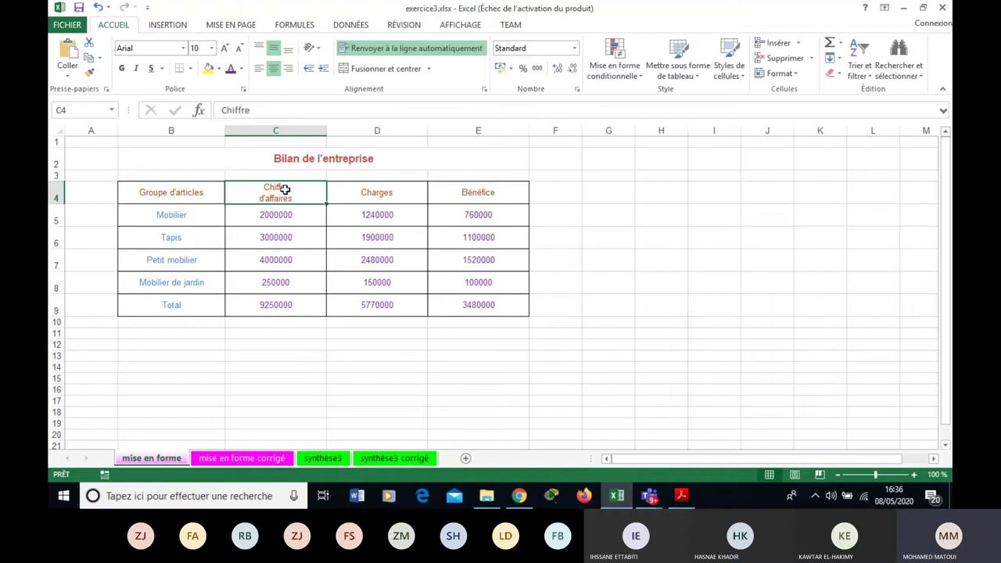
pyautogui.click(662, 193)
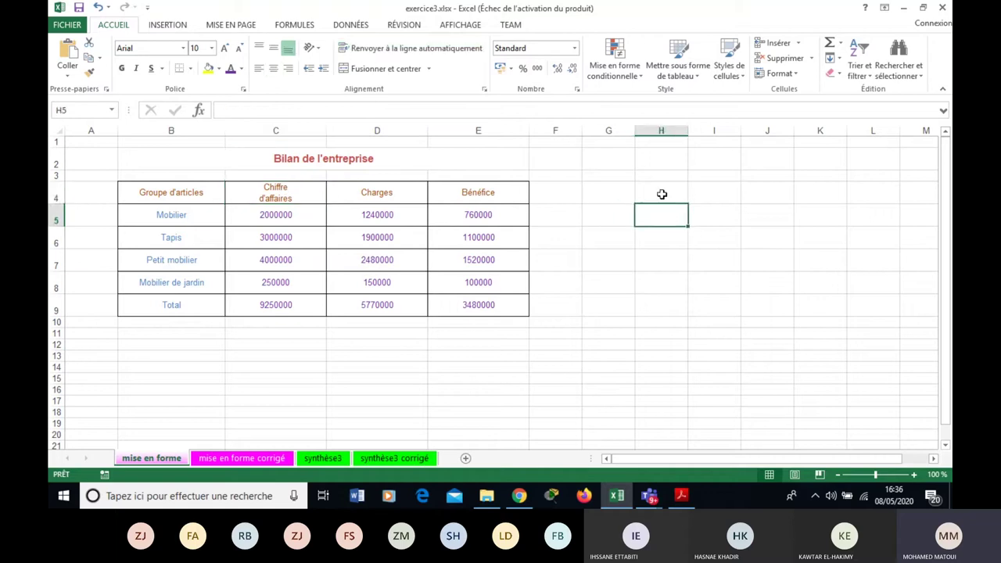
pyautogui.write('chiffr')
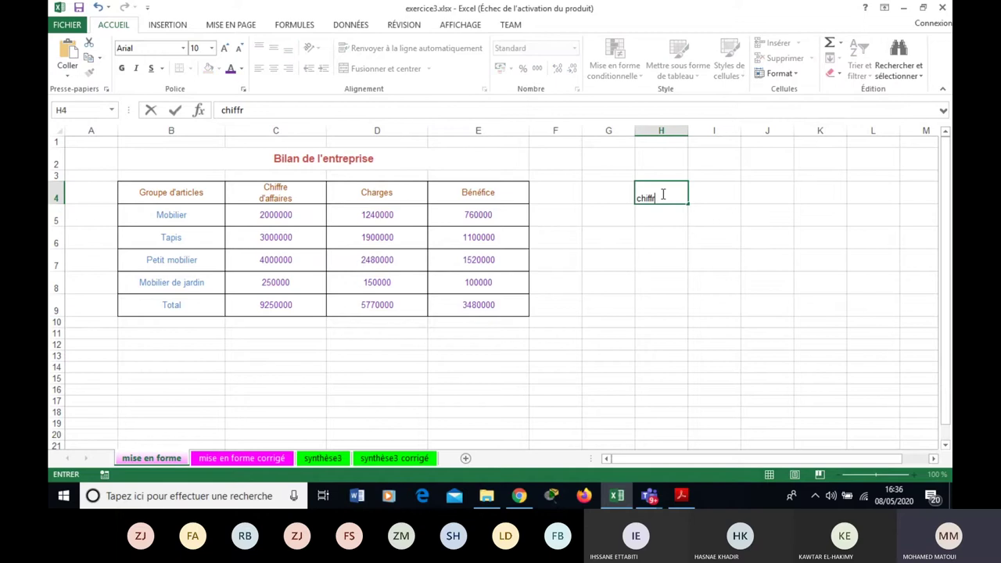
pyautogui.write('e')
pyautogui.press('Return')
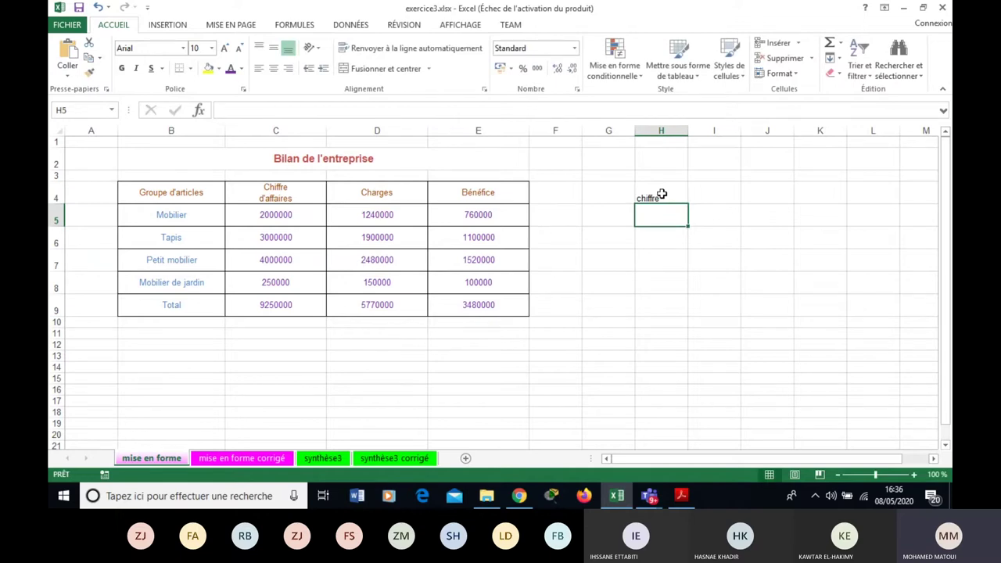
pyautogui.write('affaire')
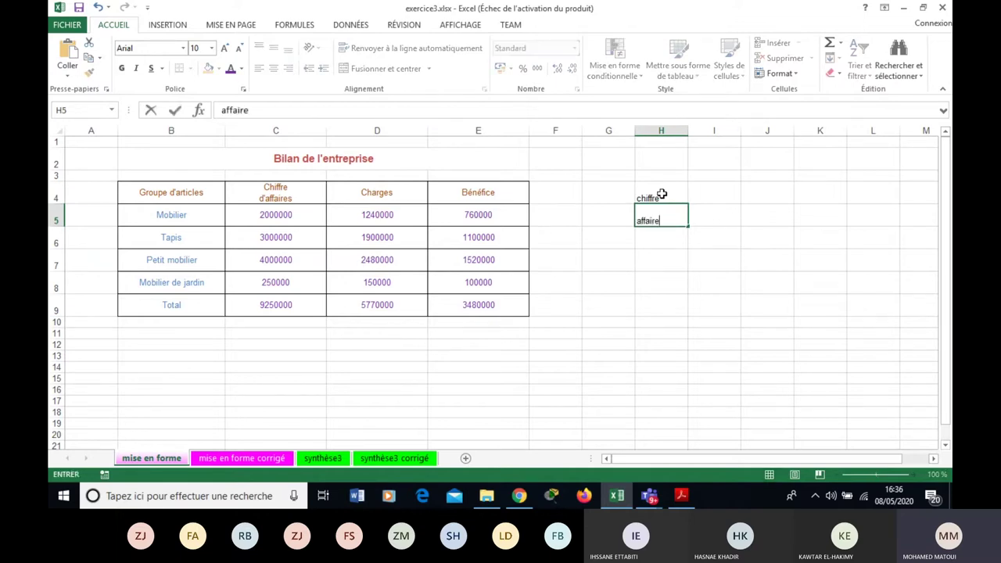
pyautogui.click(721, 237)
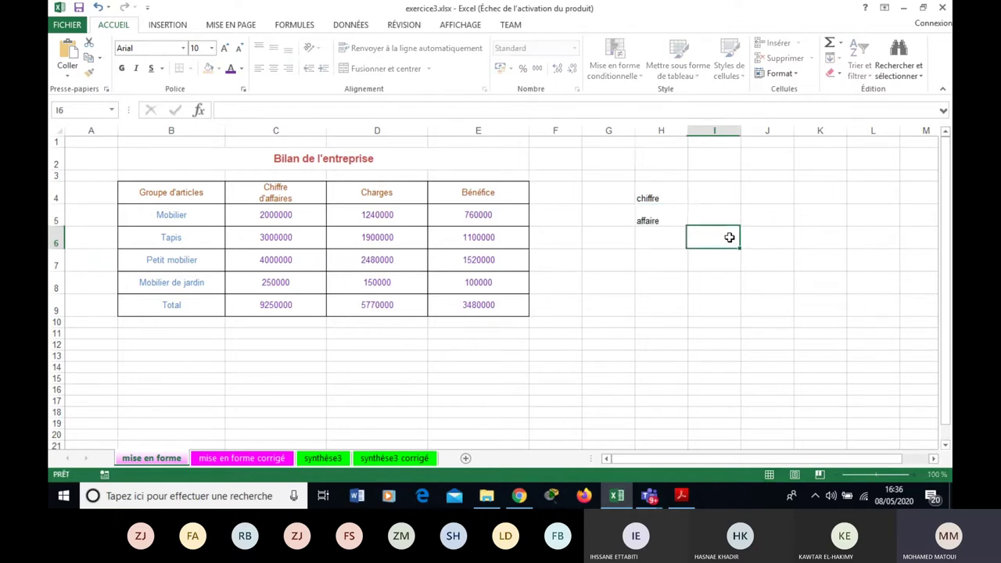
pyautogui.click(721, 194)
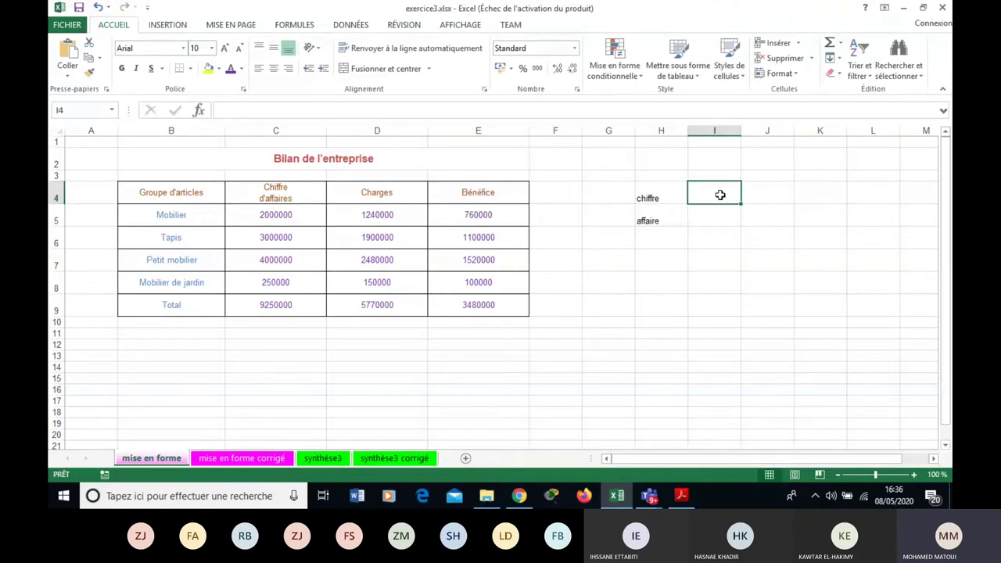
pyautogui.write('chiffre')
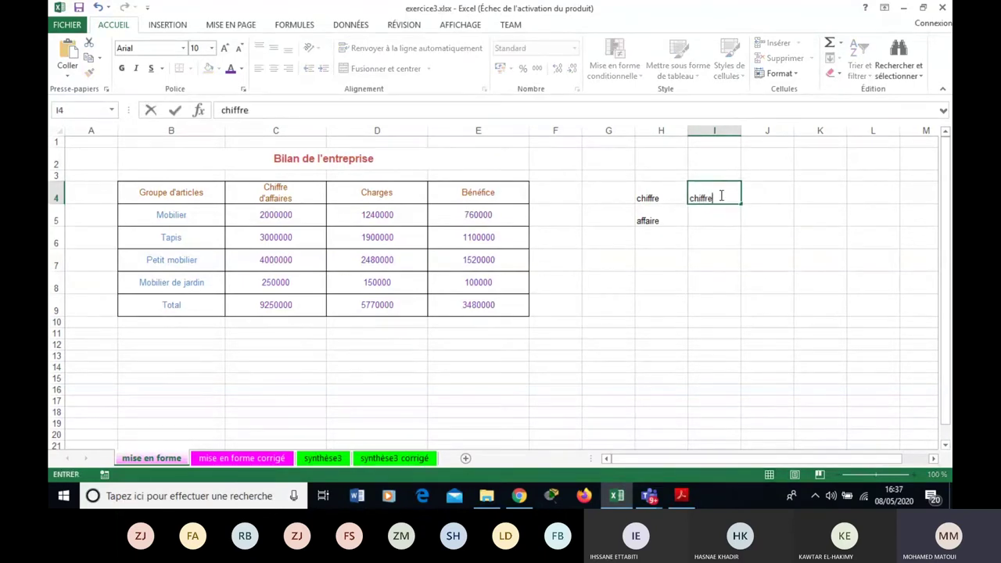
pyautogui.hotkey('alt', 'Return')
pyautogui.write('affaire')
pyautogui.press('Return')
pyautogui.click(719, 196)
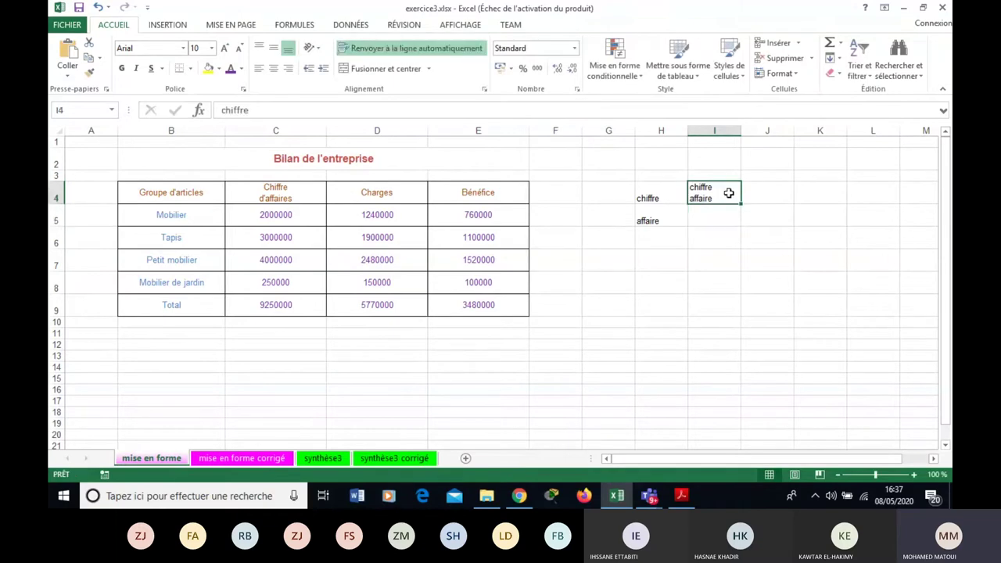
pyautogui.click(649, 195)
pyautogui.click(653, 222)
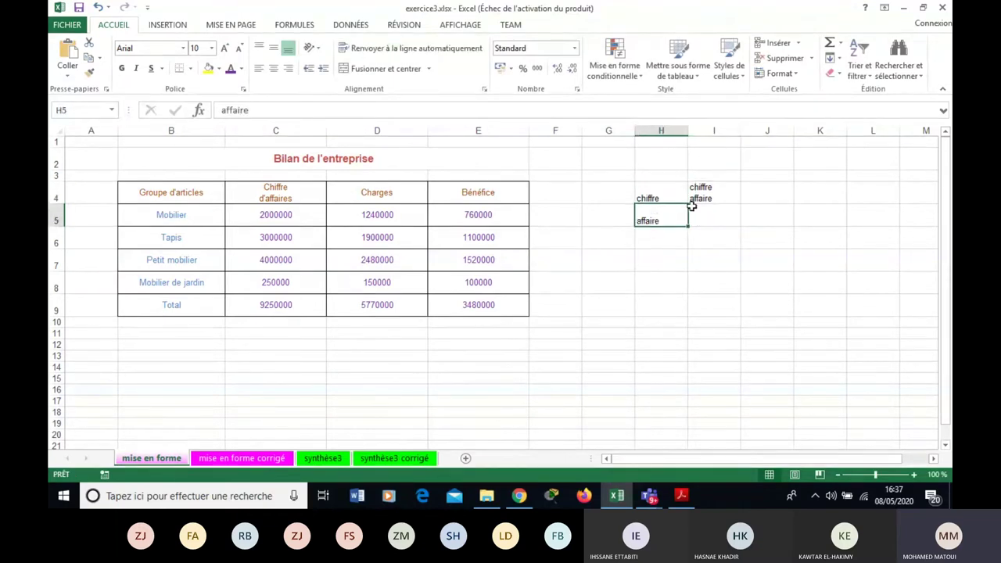
pyautogui.click(704, 195)
pyautogui.moveTo(664, 192); pyautogui.dragTo(720, 235)
pyautogui.press('Delete')
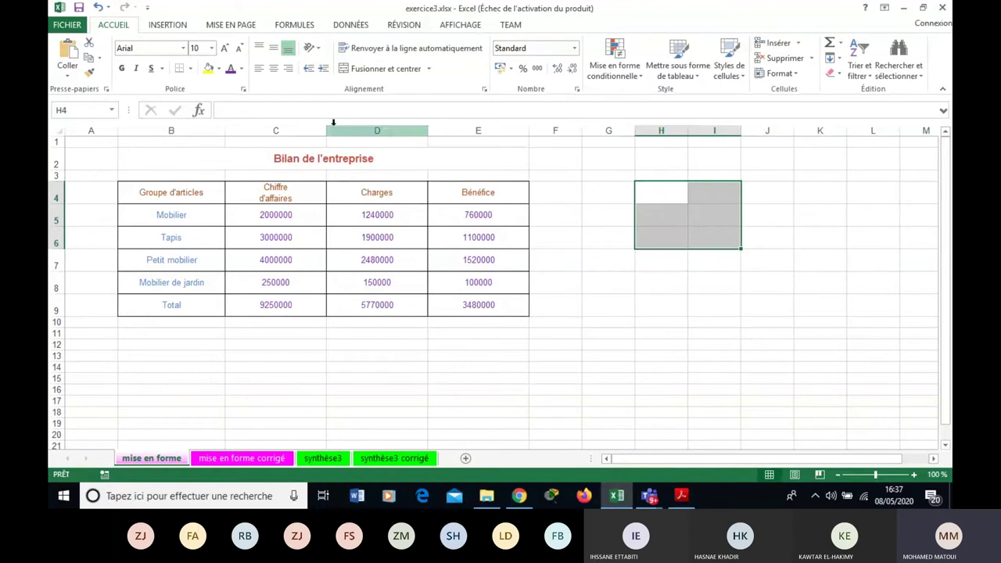
pyautogui.click(317, 192)
# Step: Make row 4 taller and wrap B4's 'Groupe d'articles' header onto two lines before d'articles
pyautogui.moveTo(55, 203); pyautogui.dragTo(55, 210)
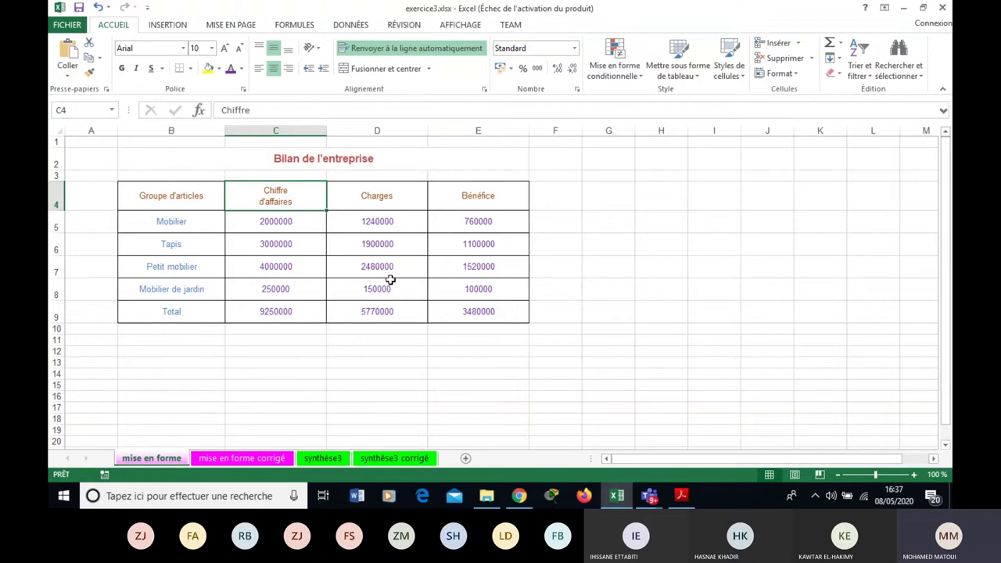
pyautogui.click(190, 195)
pyautogui.doubleClick(179, 195)
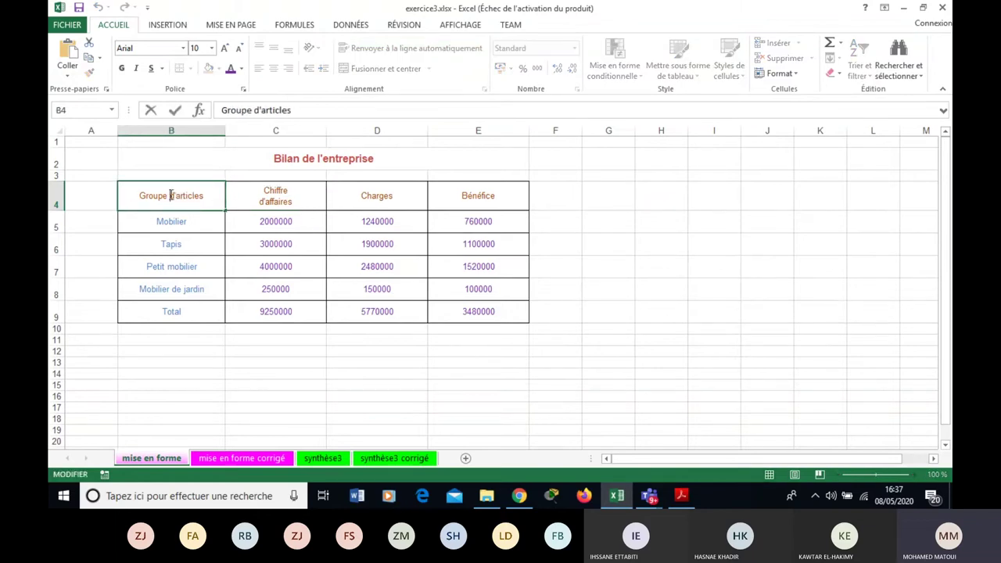
pyautogui.hotkey('alt', 'Return')
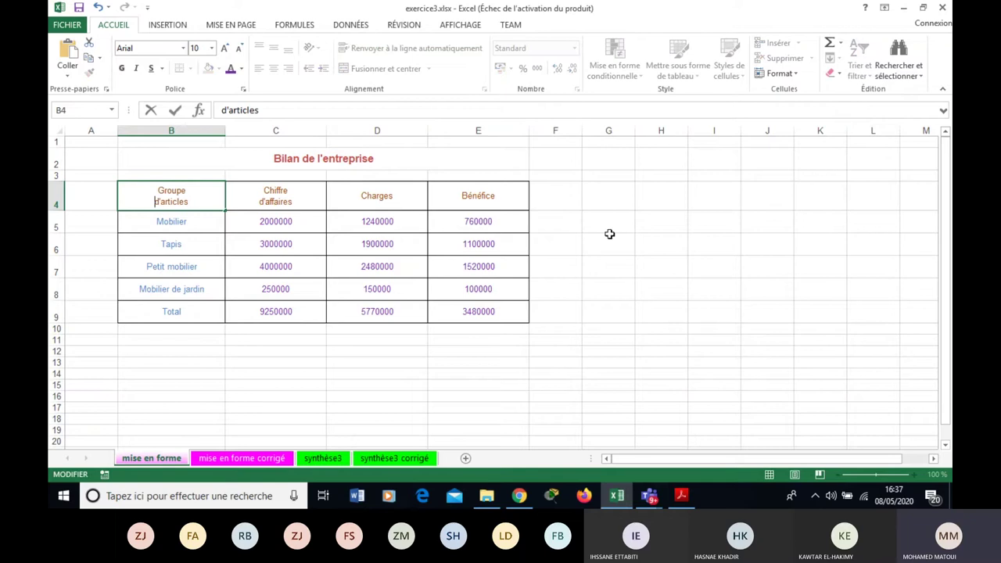
pyautogui.click(610, 237)
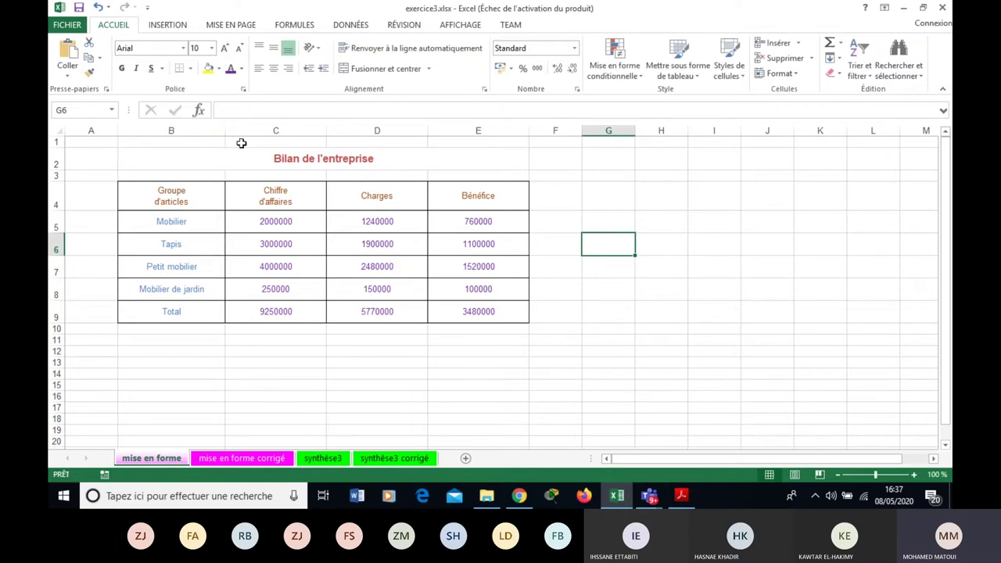
# Step: Auto-fit column B to its longest entry, then switch to the lesBases.pdf guide
pyautogui.moveTo(224, 129); pyautogui.dragTo(181, 133)
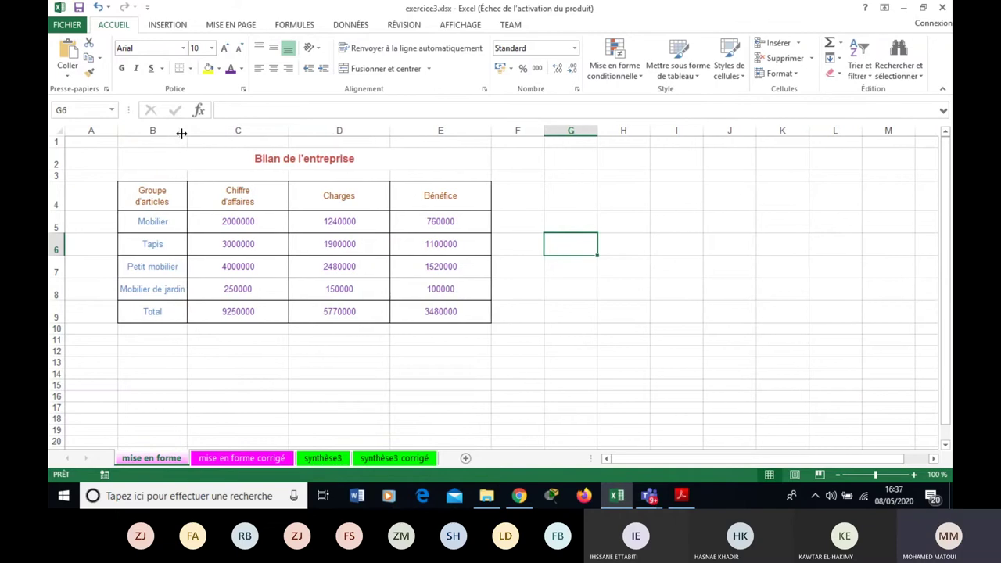
pyautogui.doubleClick(180, 131)
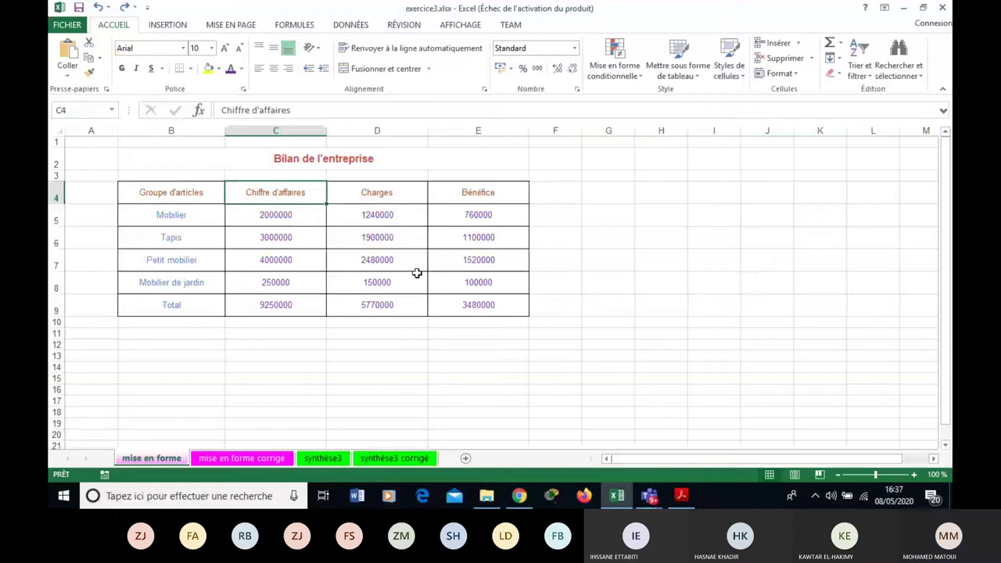
pyautogui.click(556, 277)
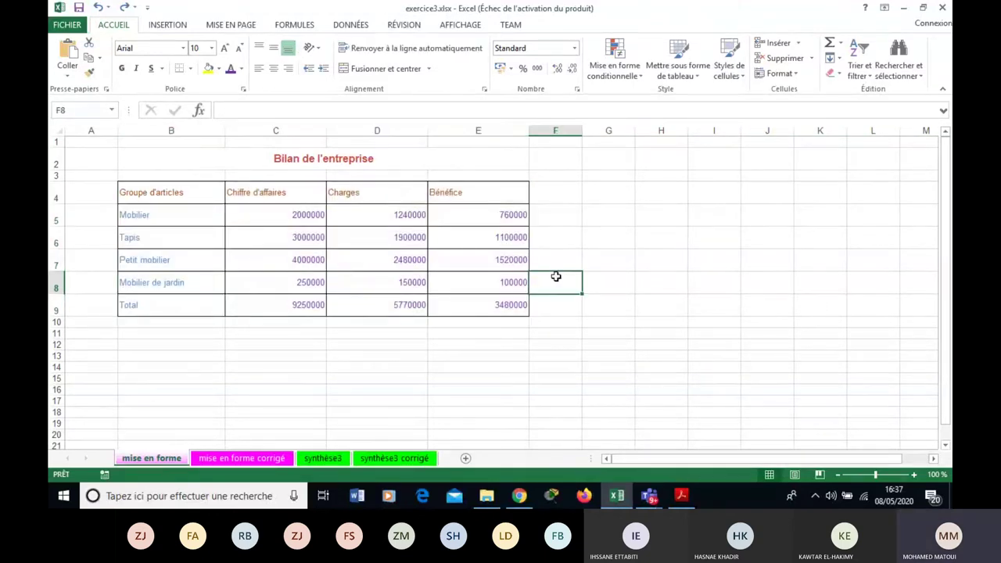
pyautogui.click(683, 497)
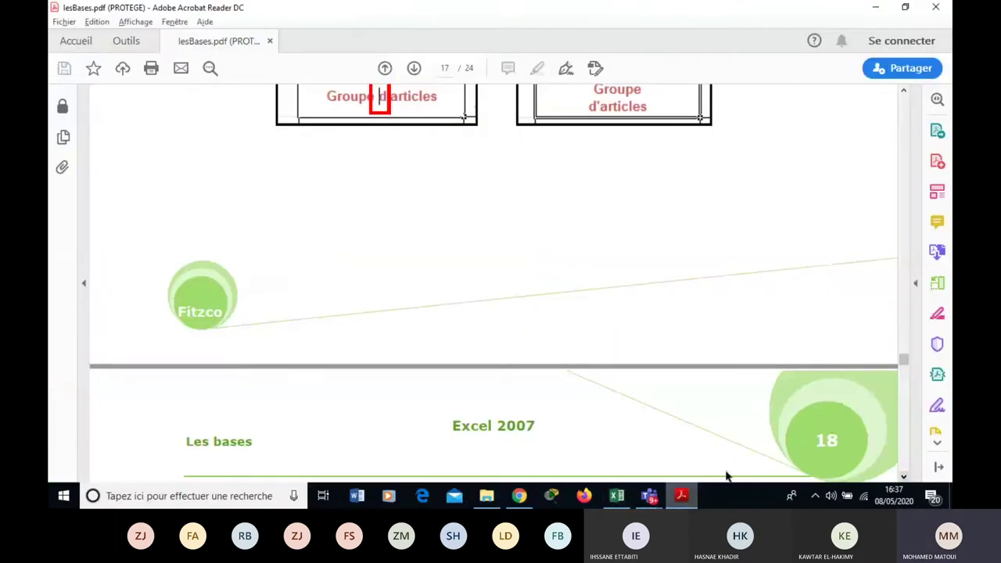
# Step: Scroll lesBases.pdf to page 18's Augmenter le retrait steps, then switch back to Excel
pyautogui.scroll(-5, 910, 474)
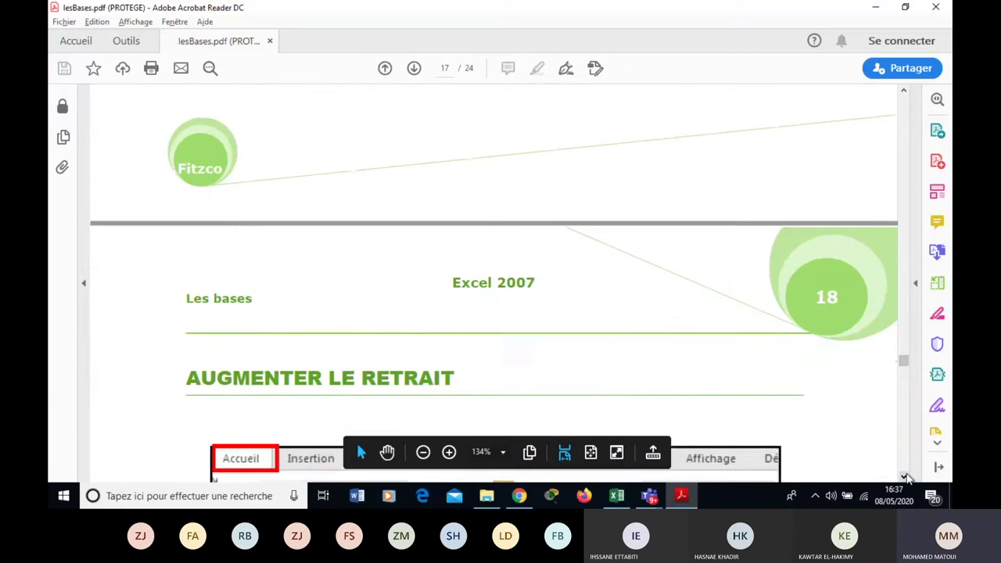
pyautogui.scroll(-2, 908, 476)
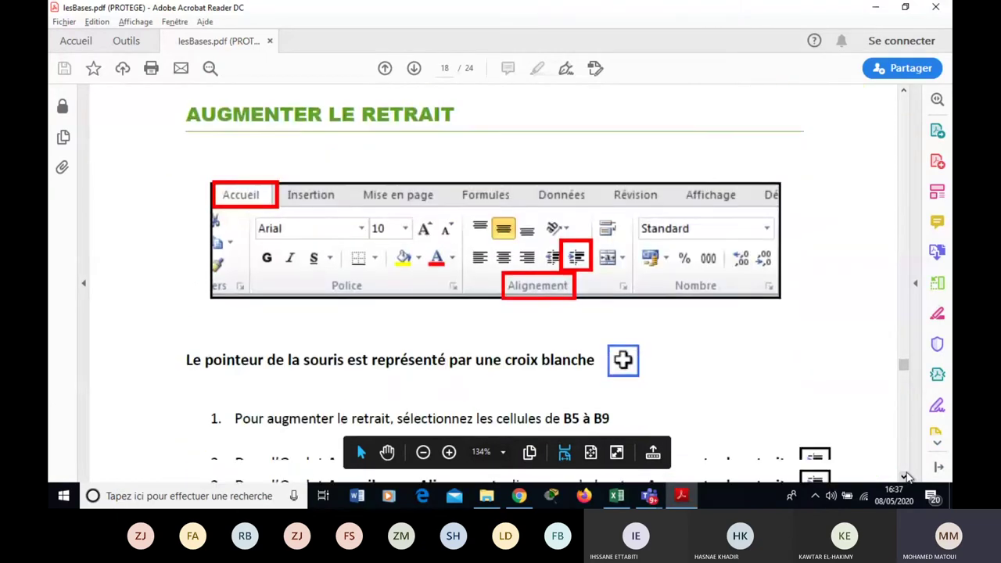
pyautogui.scroll(-3, 908, 476)
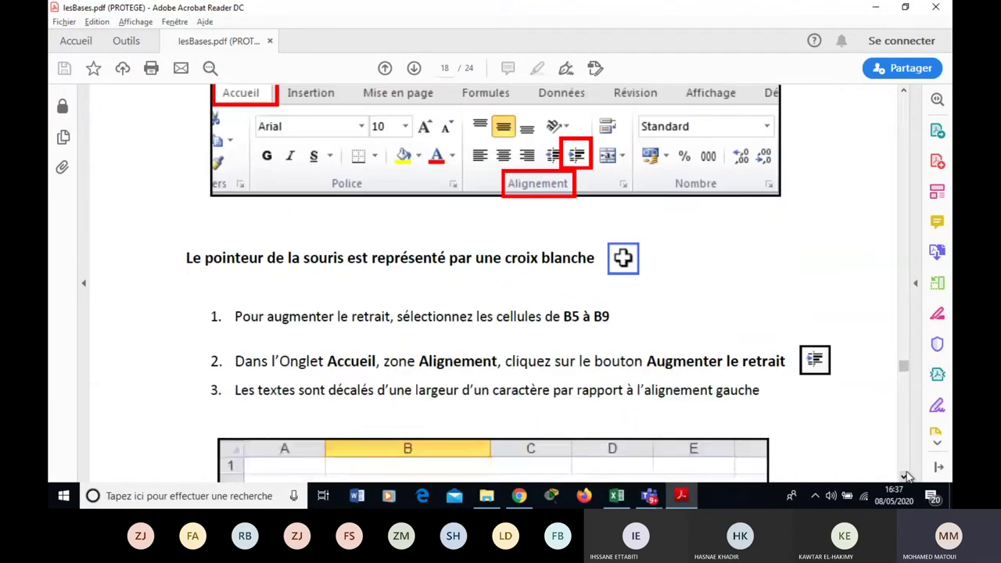
pyautogui.scroll(-3, 908, 476)
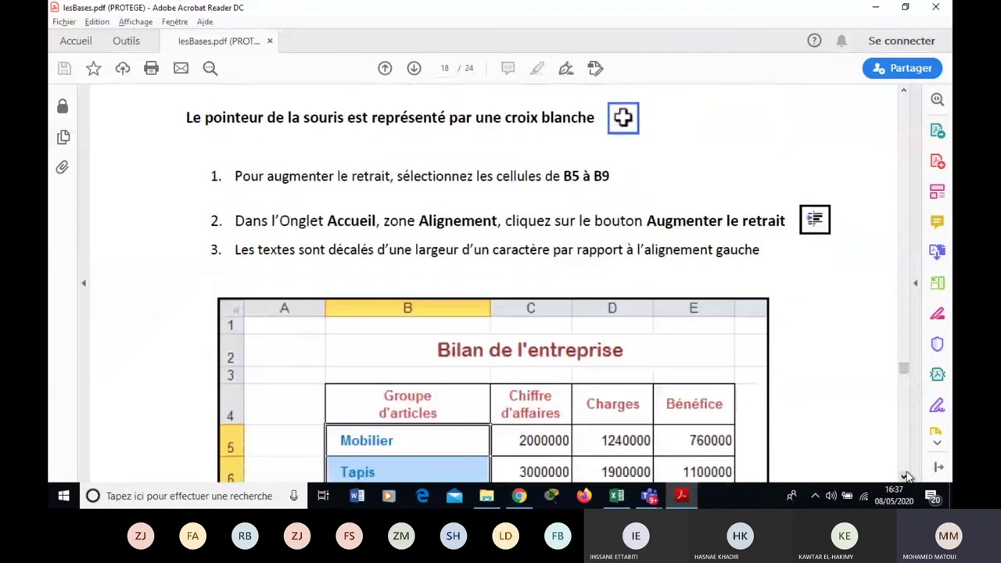
pyautogui.scroll(-2, 907, 476)
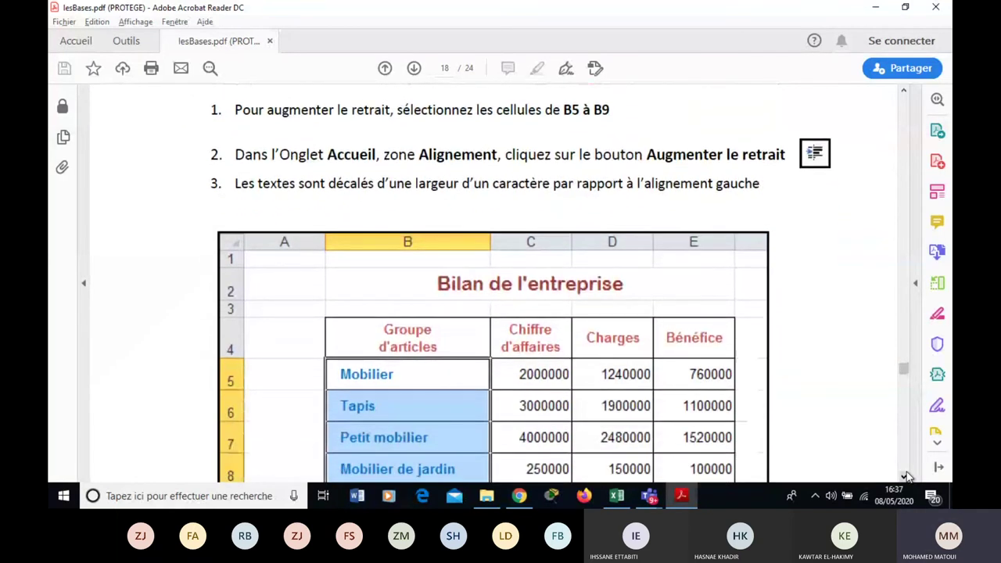
pyautogui.scroll(-1, 907, 475)
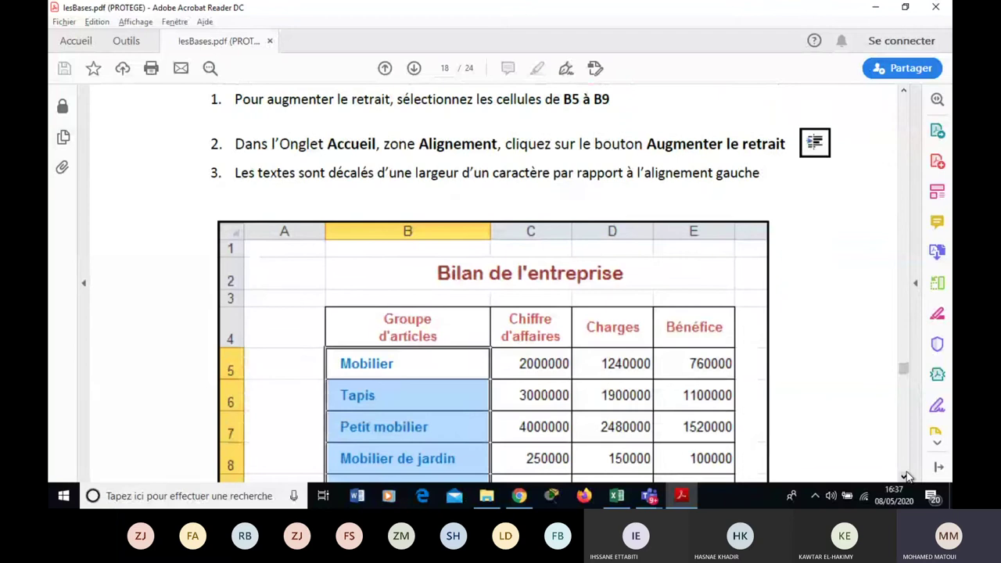
pyautogui.scroll(-2, 907, 476)
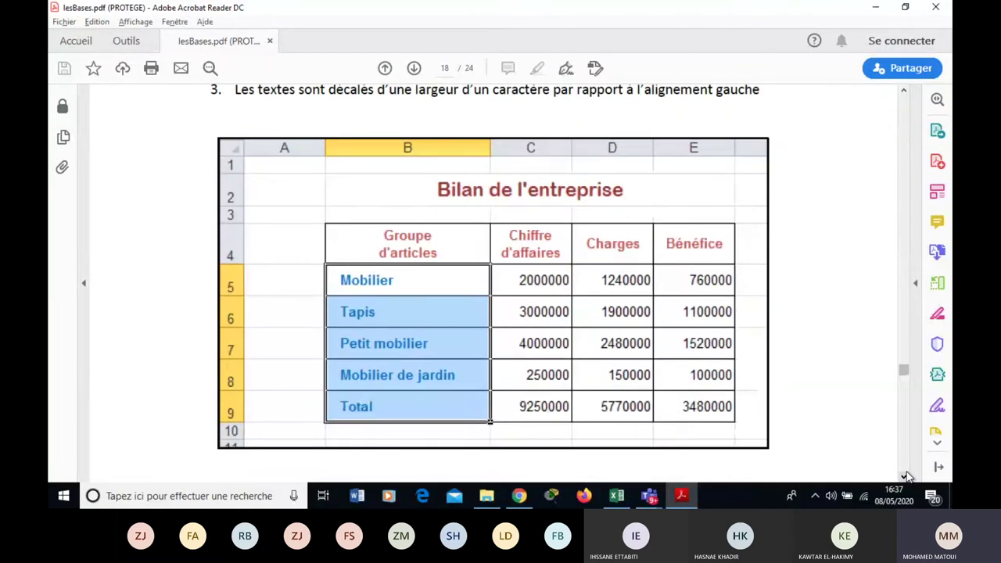
pyautogui.click(906, 93)
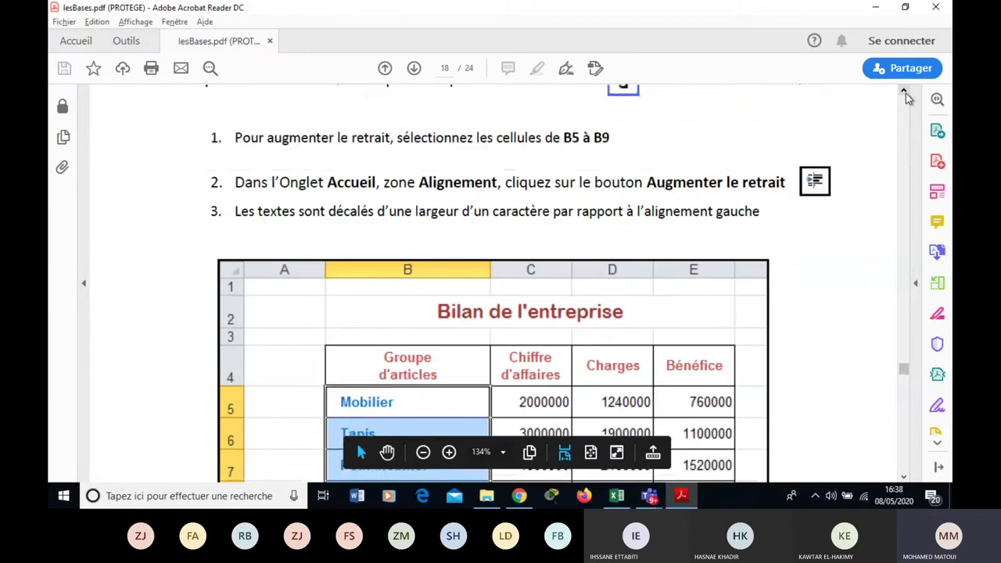
pyautogui.hotkey('alt', 'Tab')
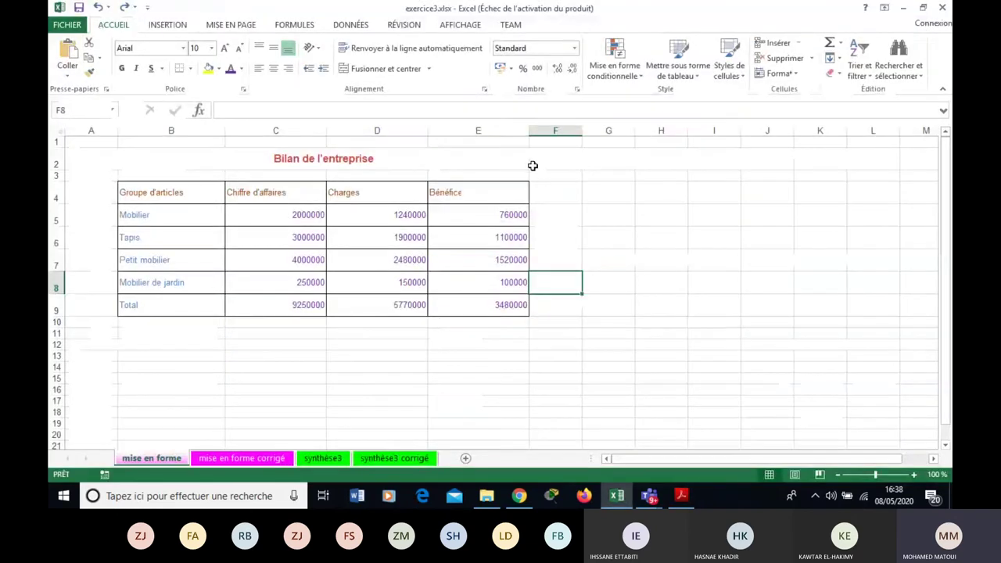
# Step: Indent the article names in B5:B9 with Increase Indent, settling on the final indent level
pyautogui.click(204, 212)
pyautogui.keyDown('shift'); pyautogui.click(191, 305); pyautogui.keyUp('shift')
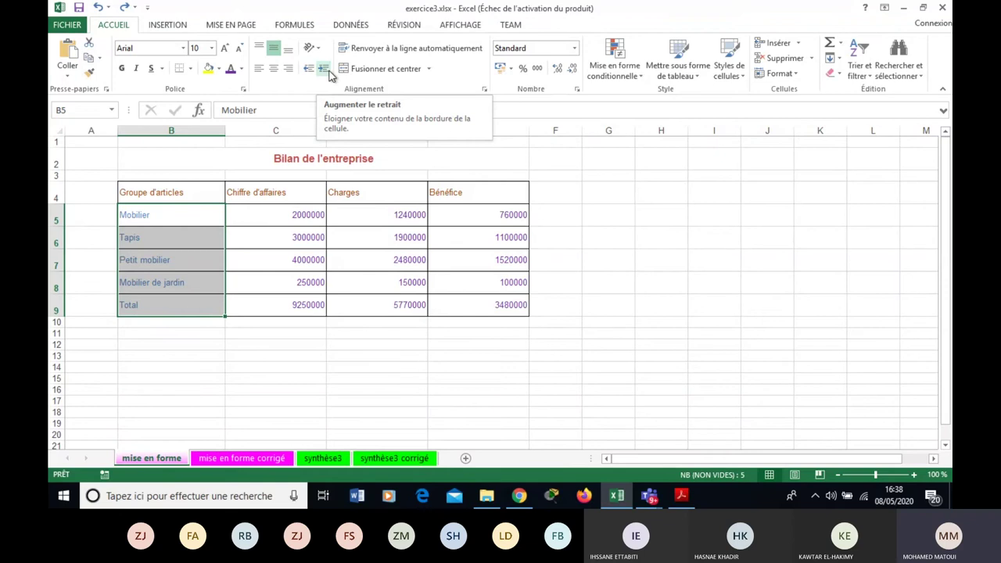
pyautogui.click(323, 69)
pyautogui.click(323, 69)
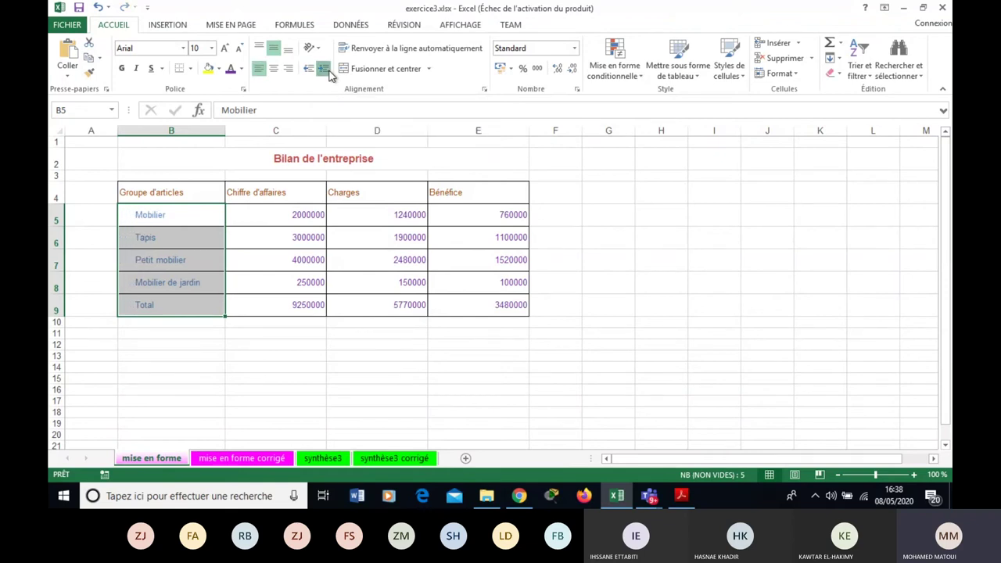
pyautogui.click(324, 68)
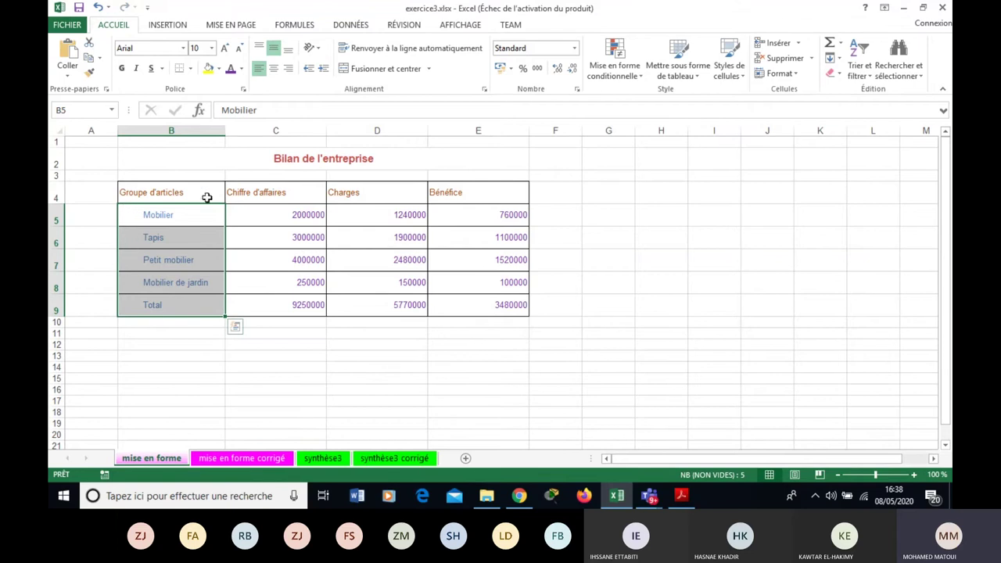
pyautogui.click(324, 68)
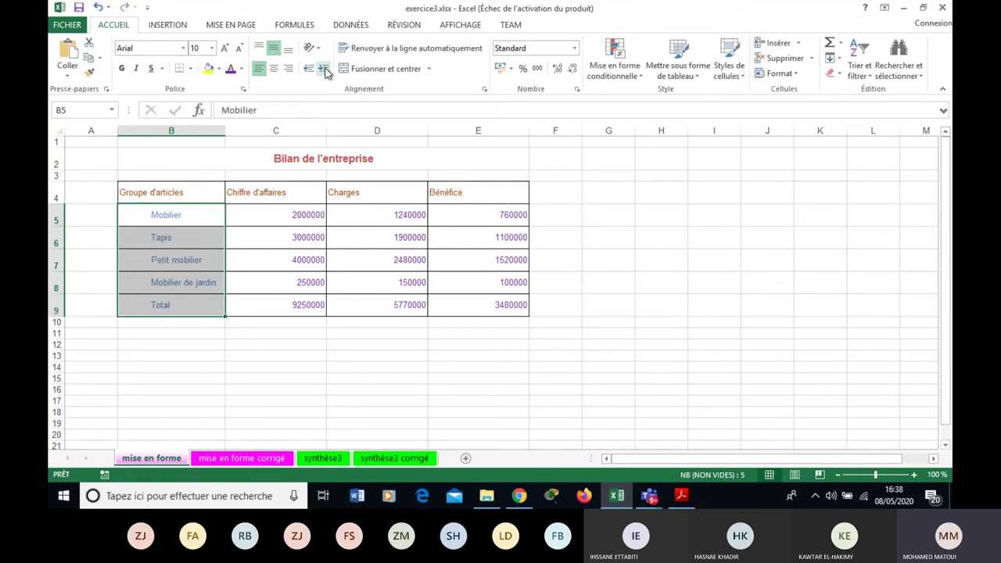
pyautogui.click(325, 70)
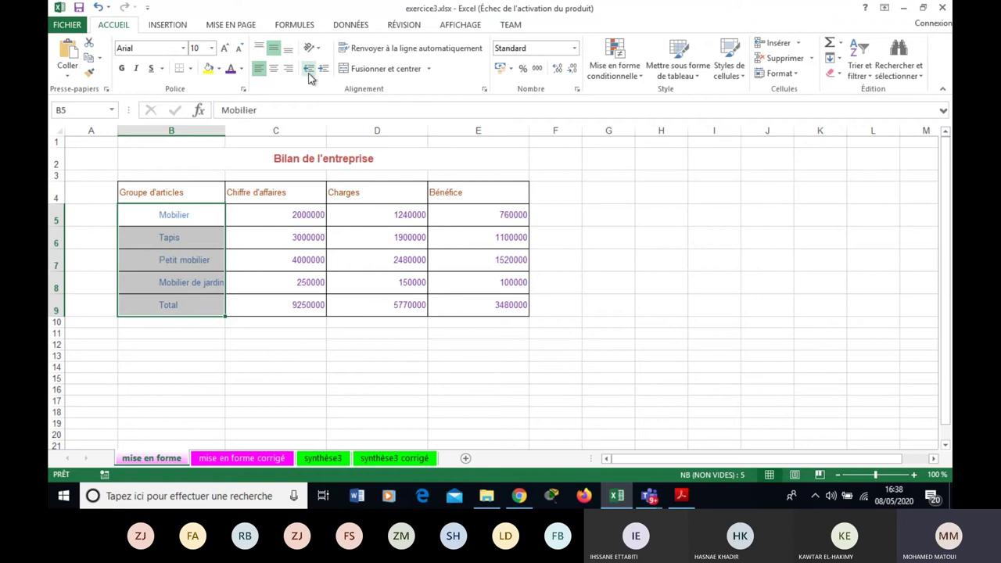
pyautogui.click(309, 69)
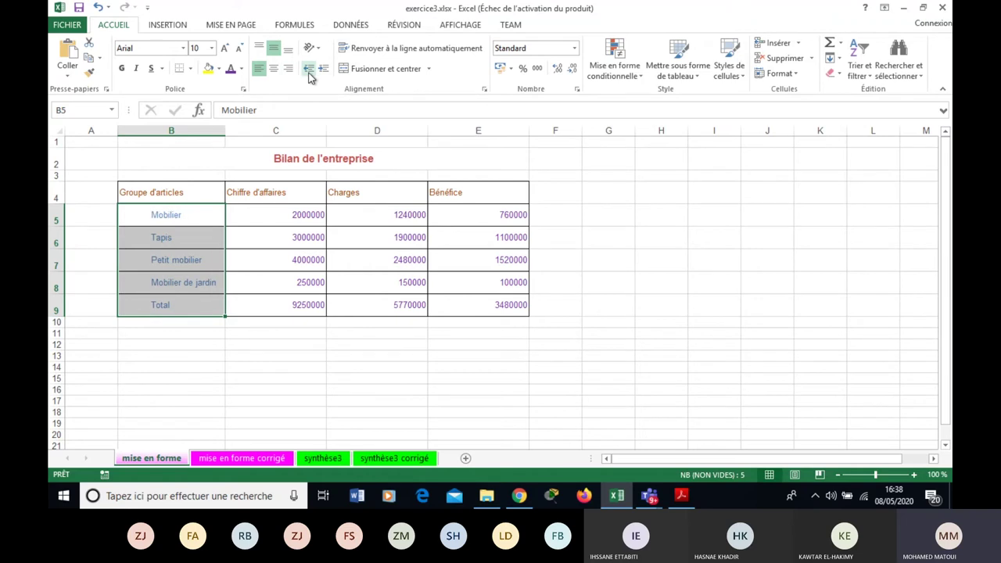
pyautogui.click(309, 70)
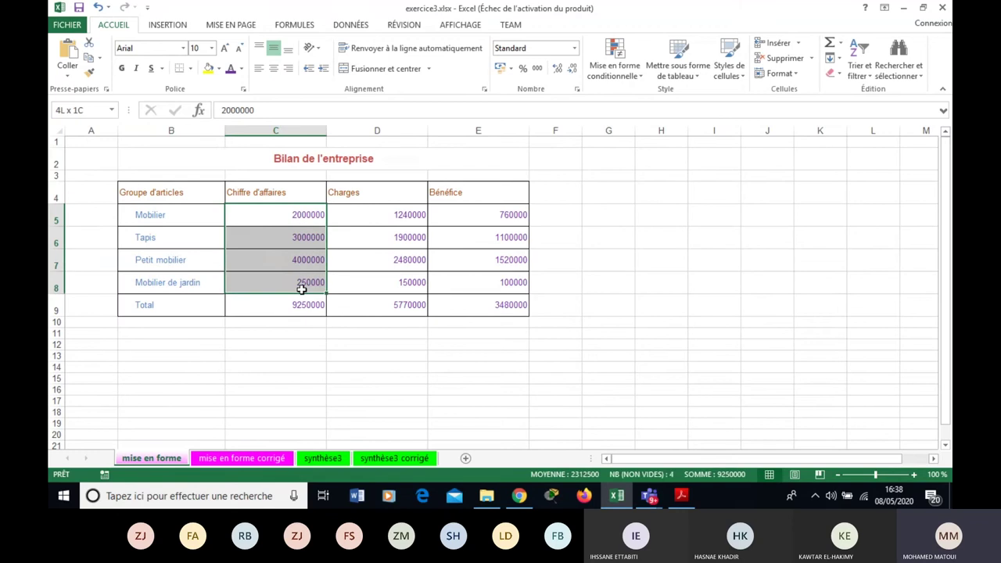
# Step: Left-align and indent the Chiffre d'affaires values in C5:C9, then return to the PDF guide
pyautogui.moveTo(297, 214); pyautogui.dragTo(291, 304)
pyautogui.click(259, 69)
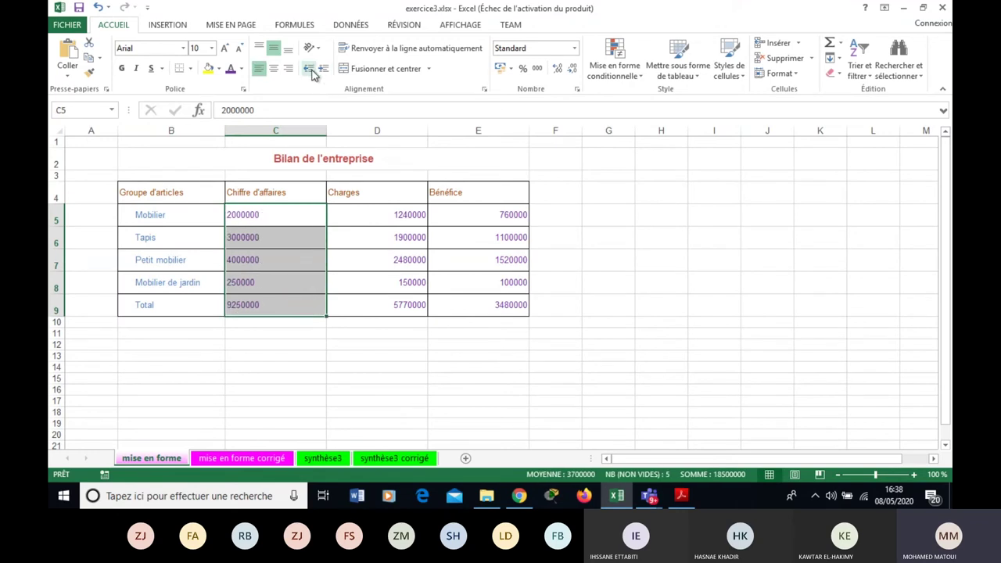
pyautogui.click(323, 68)
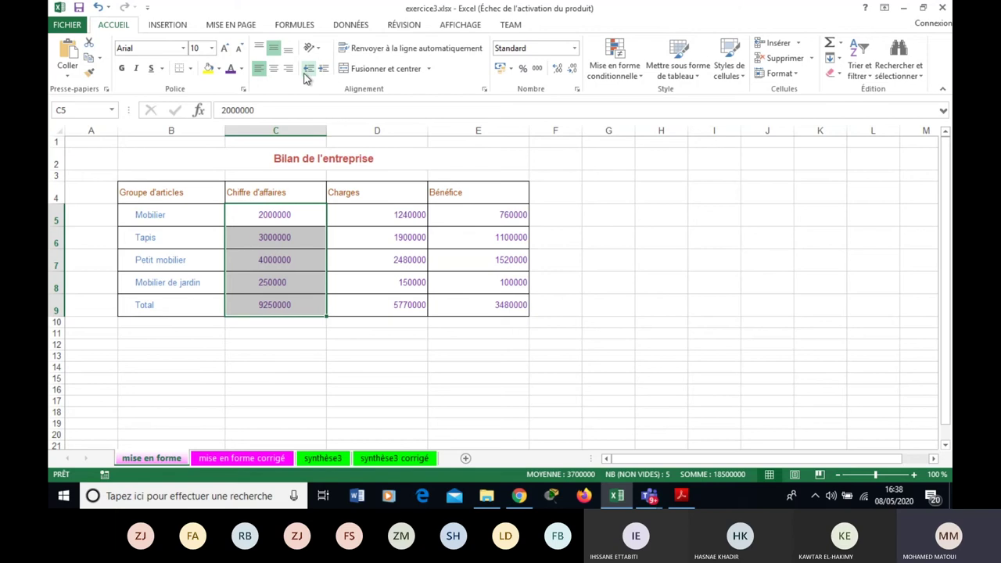
pyautogui.click(310, 69)
pyautogui.click(324, 68)
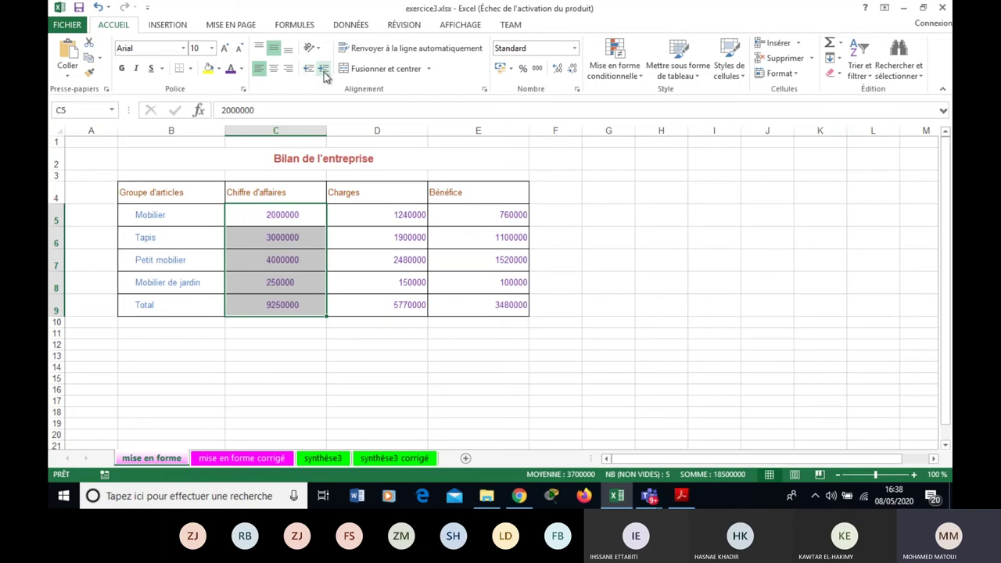
pyautogui.click(309, 69)
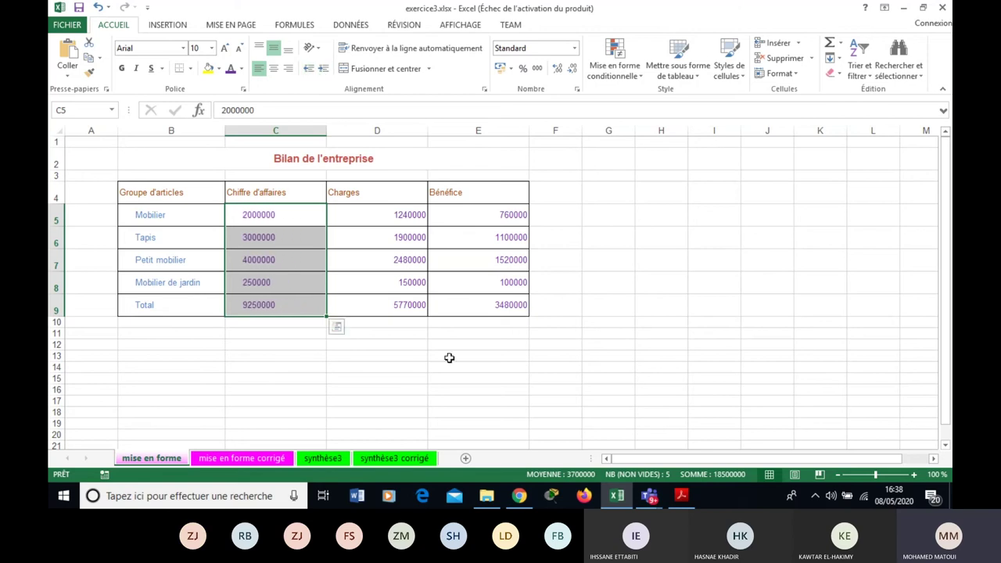
pyautogui.click(684, 500)
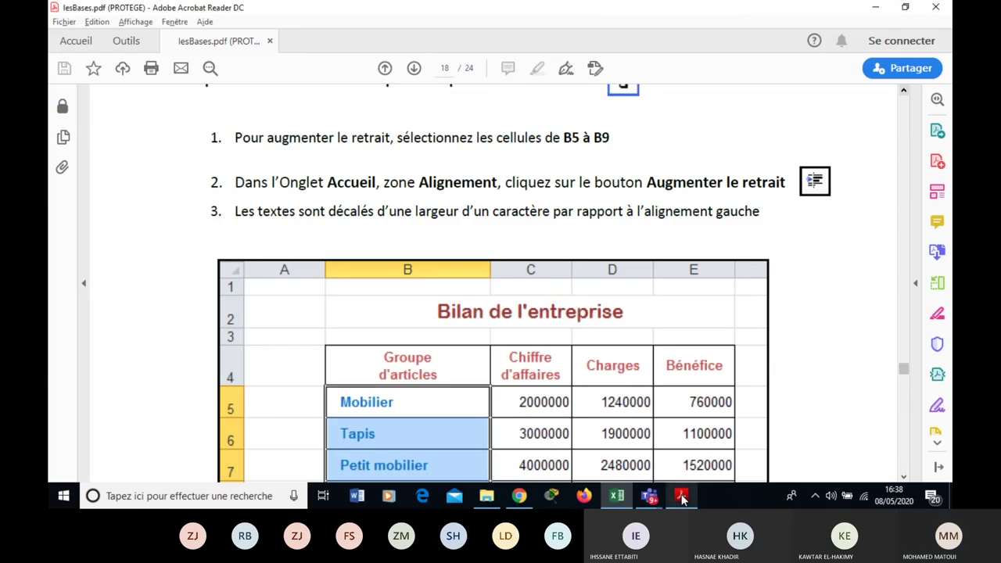
# Step: Scroll the PDF guide down to page 19's formula-bar Entrer lesson
pyautogui.scroll(-2, 904, 479)
pyautogui.scroll(-4, 904, 479)
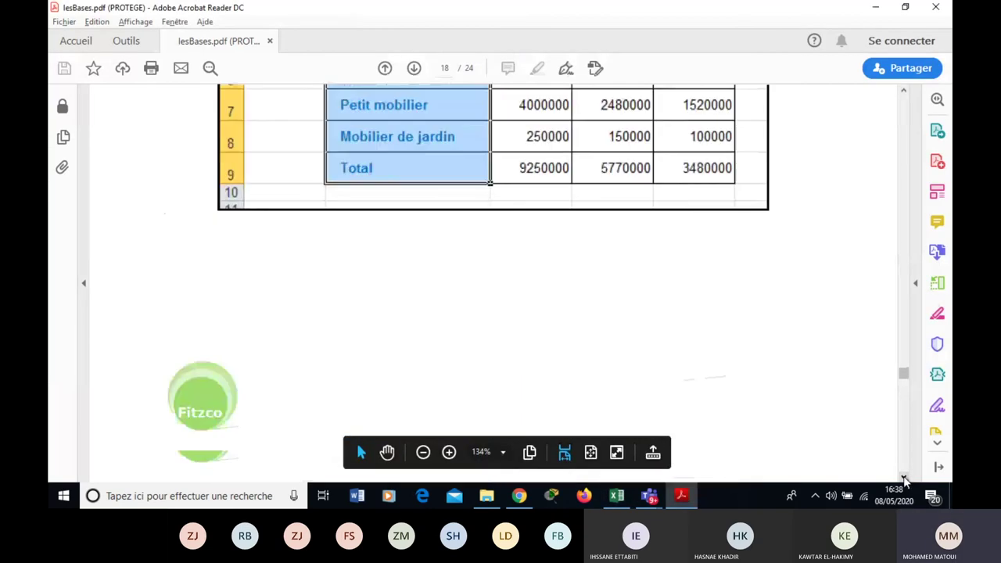
pyautogui.scroll(-4, 904, 479)
pyautogui.scroll(-3, 905, 480)
pyautogui.scroll(-2, 904, 479)
pyautogui.scroll(-1, 904, 478)
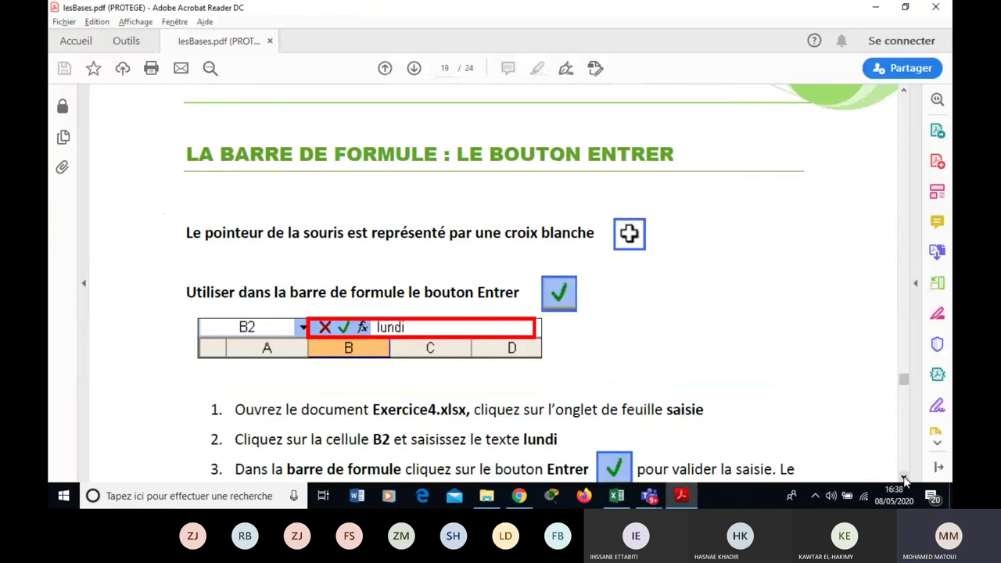
pyautogui.scroll(-1, 904, 479)
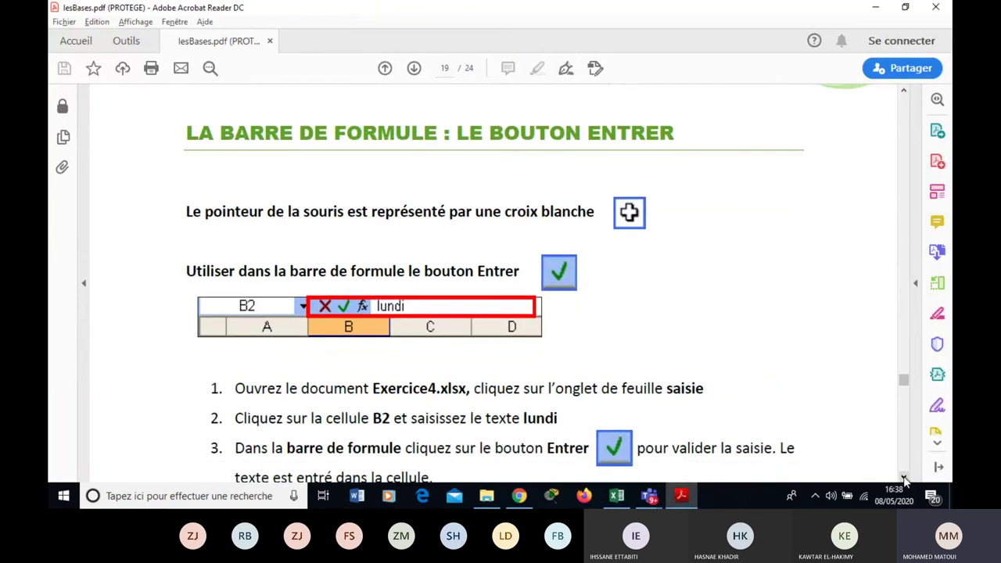
pyautogui.scroll(-1, 904, 479)
pyautogui.scroll(-1, 904, 479)
pyautogui.scroll(-1, 904, 479)
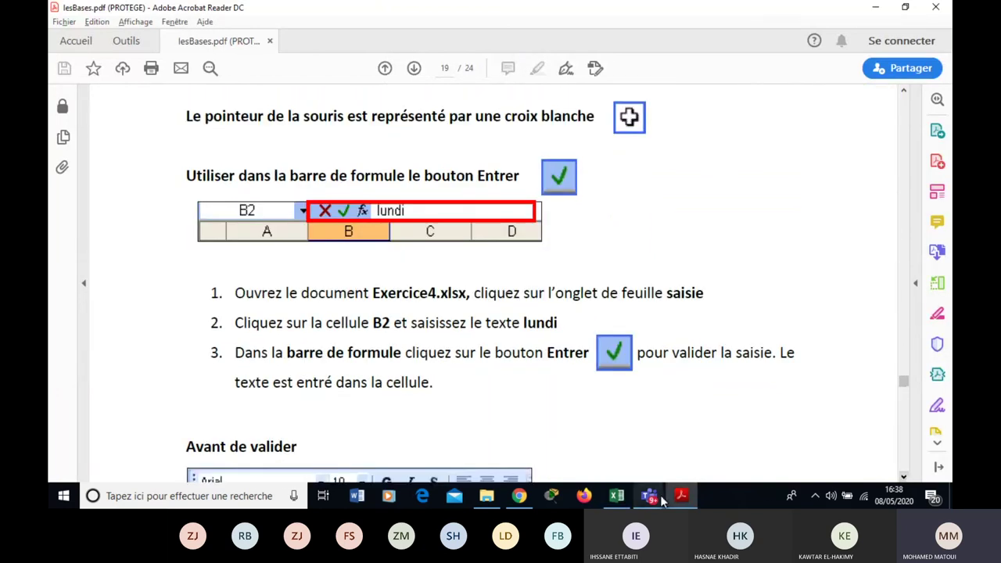
# Step: Bring the Teams meeting window forward and open its Autres actions (…) menu
pyautogui.click(659, 500)
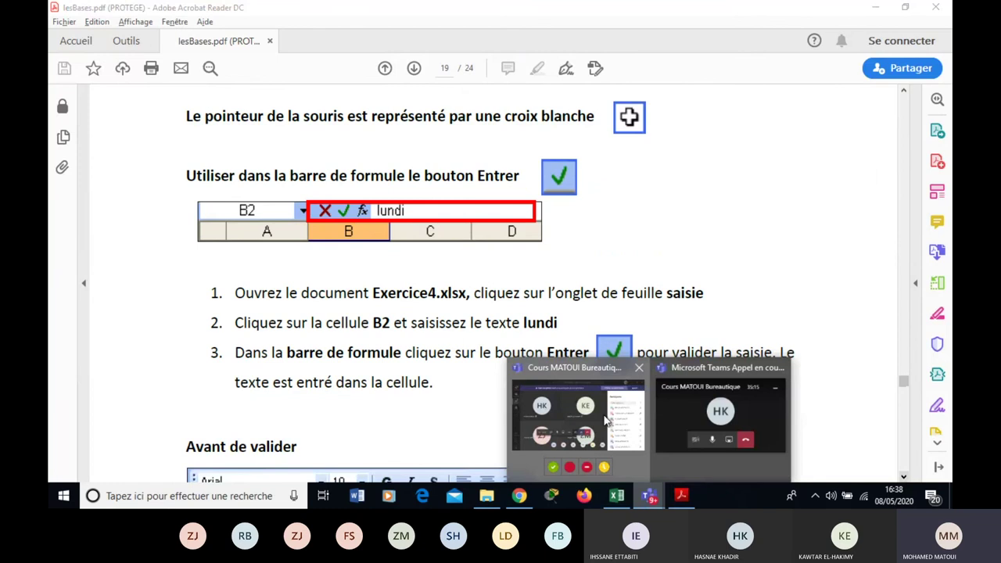
pyautogui.click(606, 420)
pyautogui.click(438, 357)
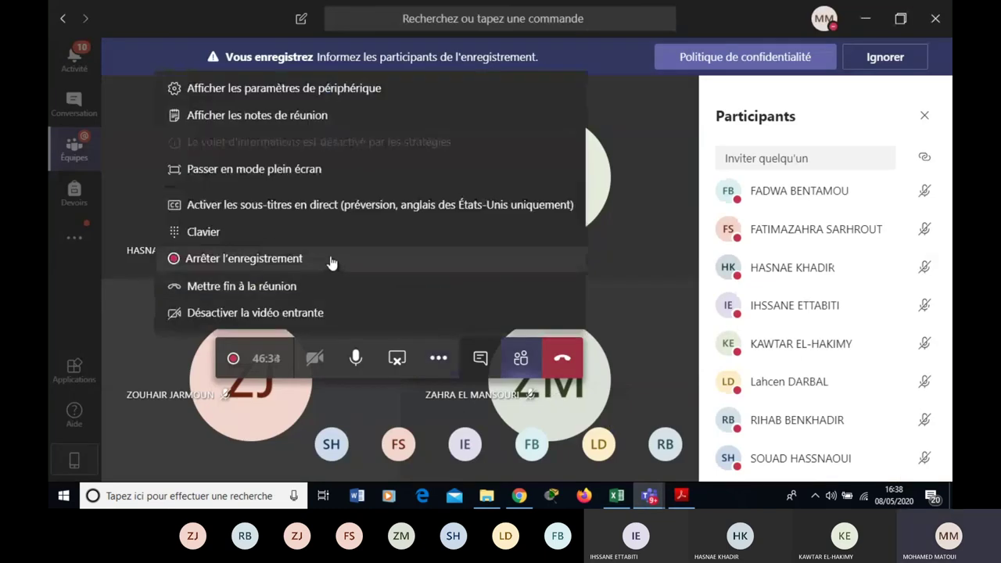